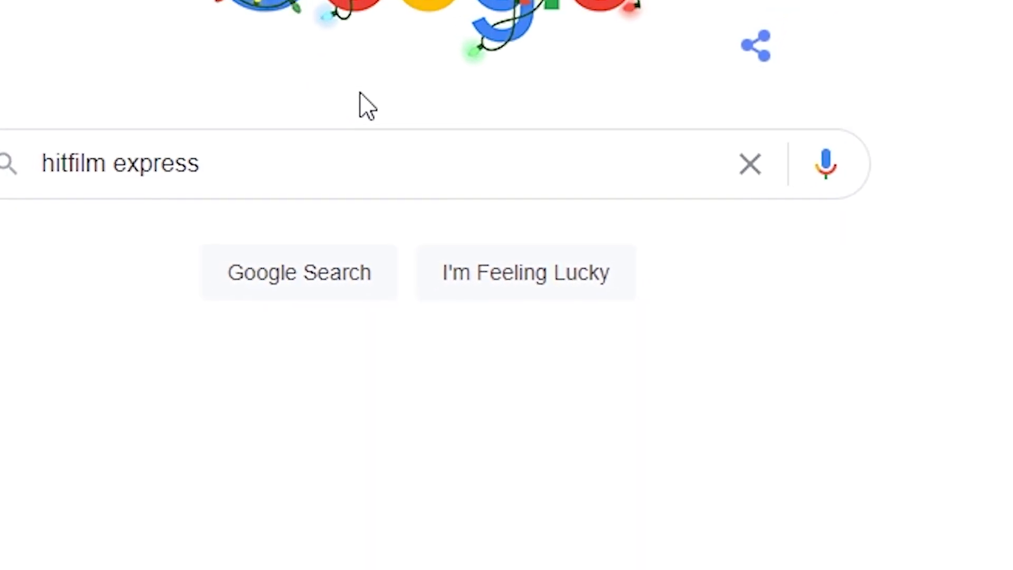
- Search Google for 'hitfilm express' and open the official fxhome.com Download HitFilm Express result
triple_click(370, 163)
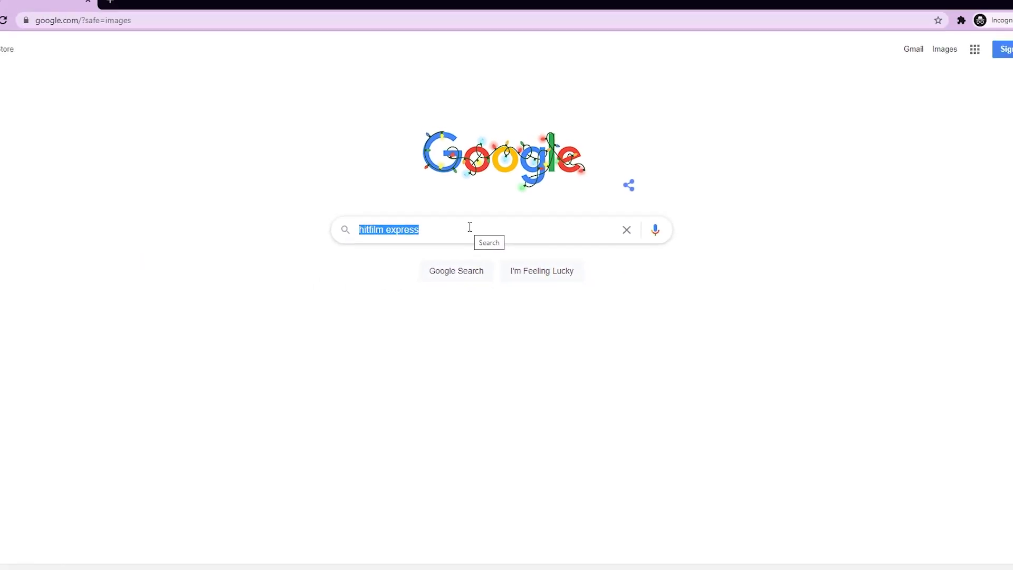
left_click(437, 273)
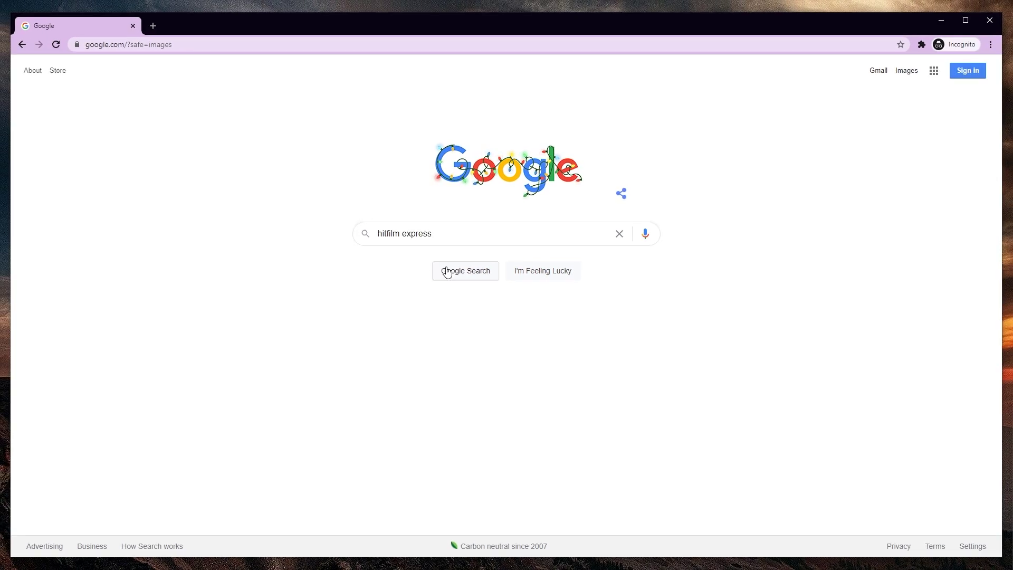
key("ctrl+plus")
key("ctrl+plus")
key("ctrl+plus")
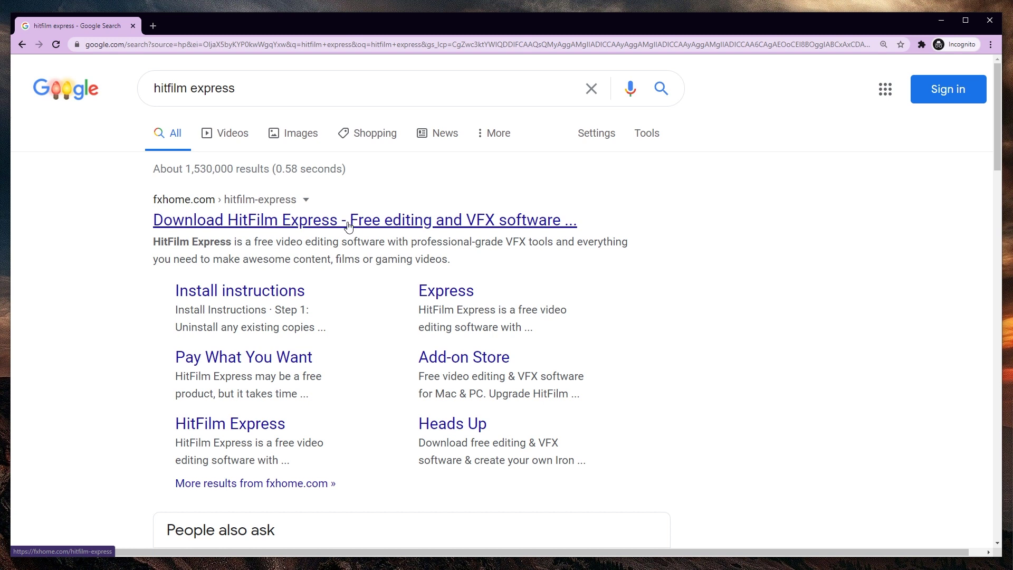
left_click_drag(148, 200, 215, 201)
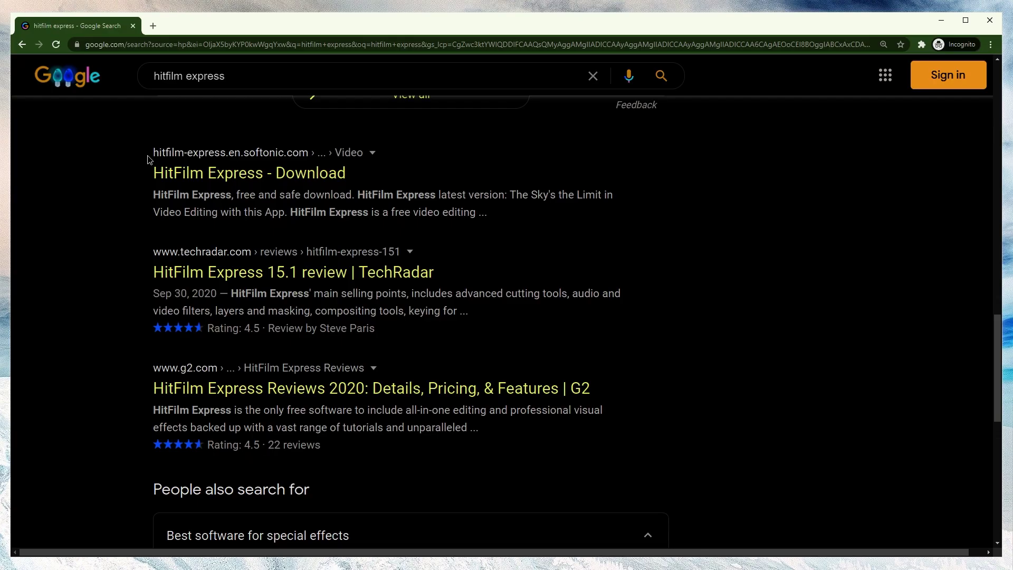
left_click_drag(153, 153, 306, 160)
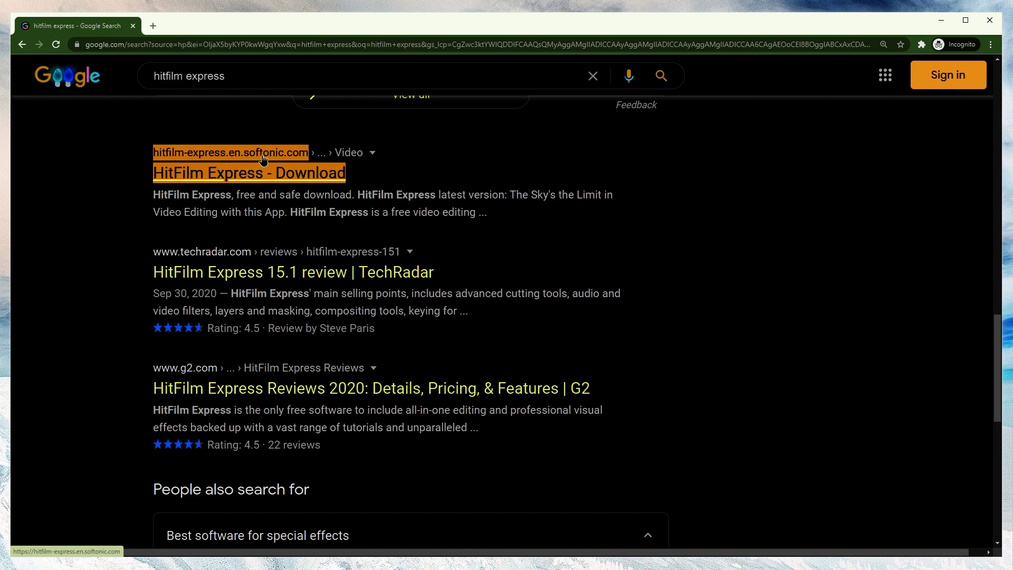
scroll(263, 159, "up", 10)
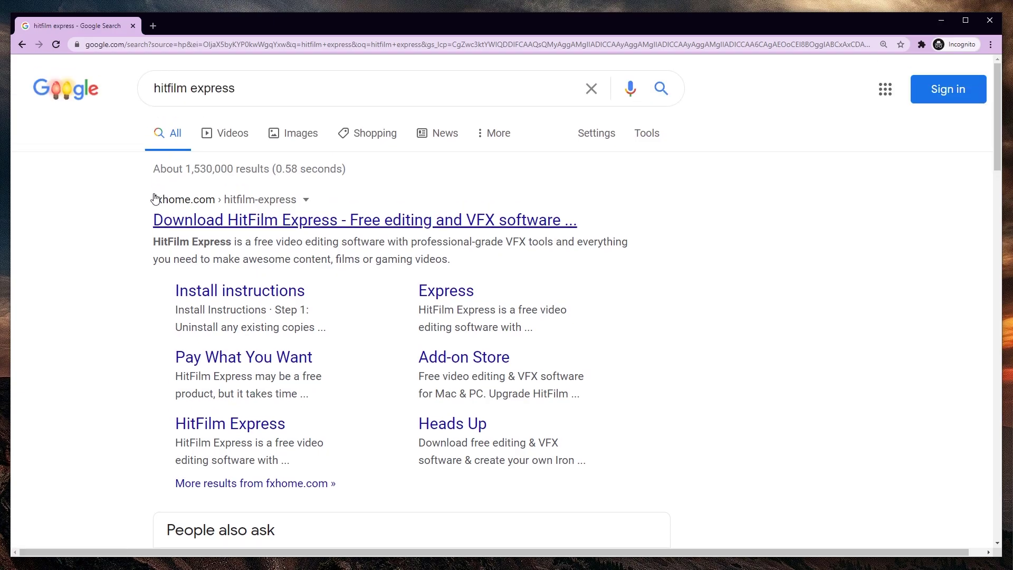
left_click_drag(154, 199, 217, 221)
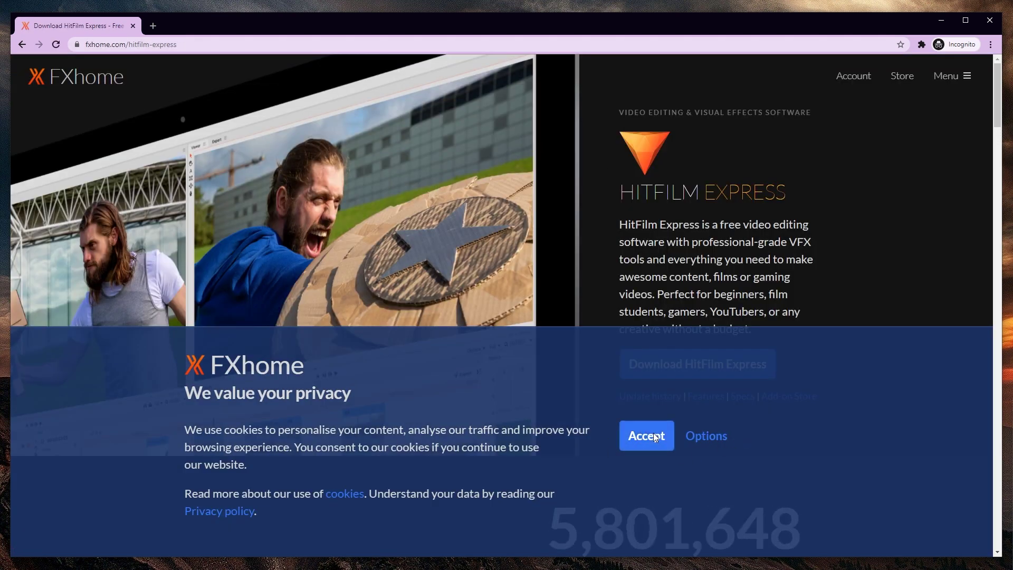
- Accept the cookie notice and go to the fxhome.com home page
left_click(652, 437)
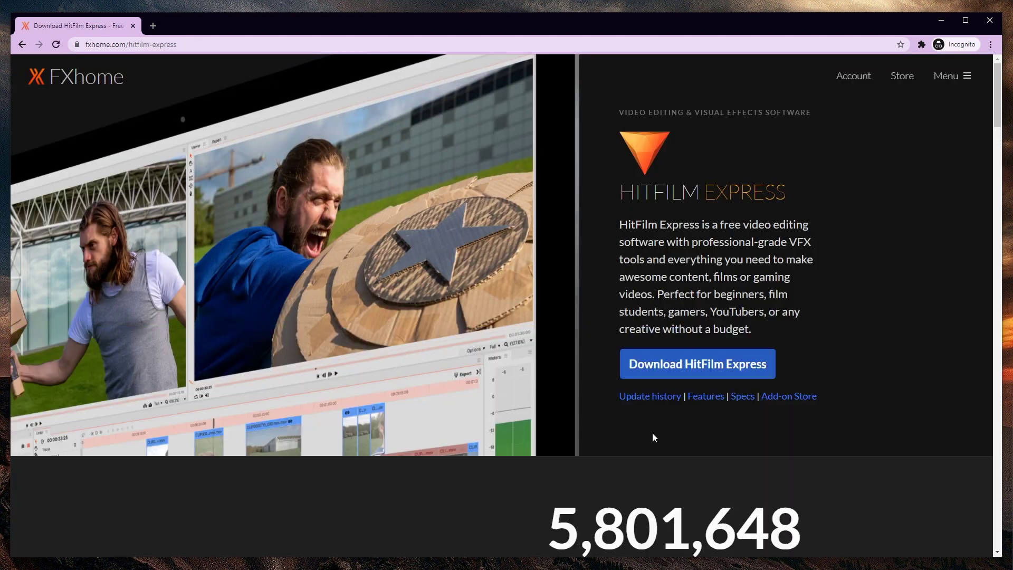
left_click(709, 369)
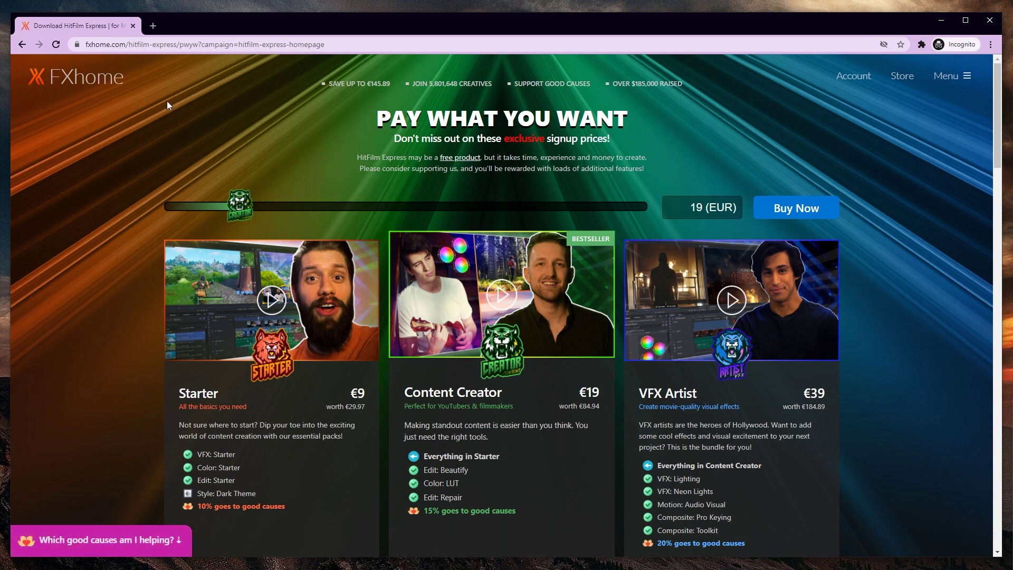
left_click(165, 43)
key("Return")
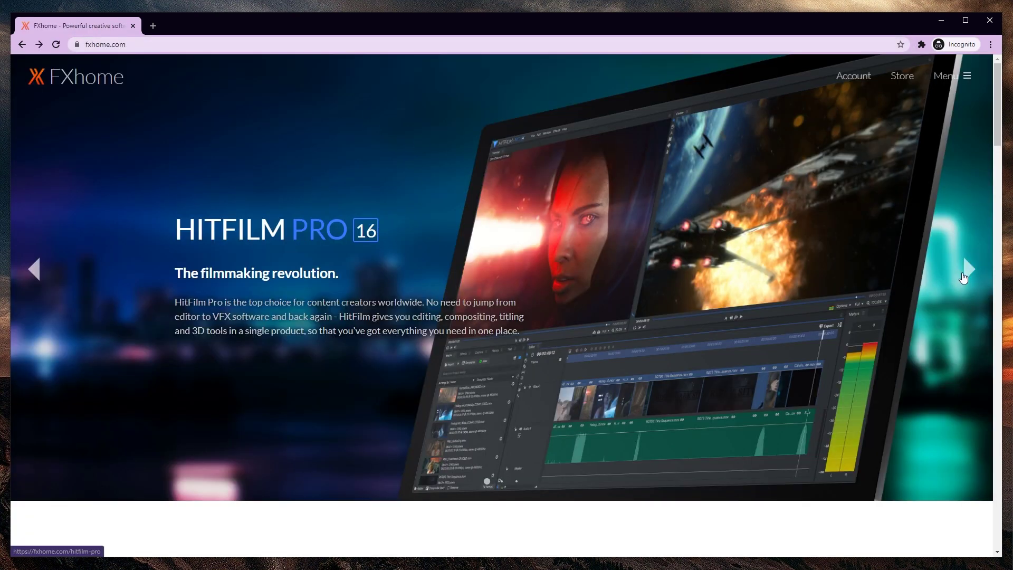
- Browse the FXhome product carousel slides and scroll the home page
left_click(967, 271)
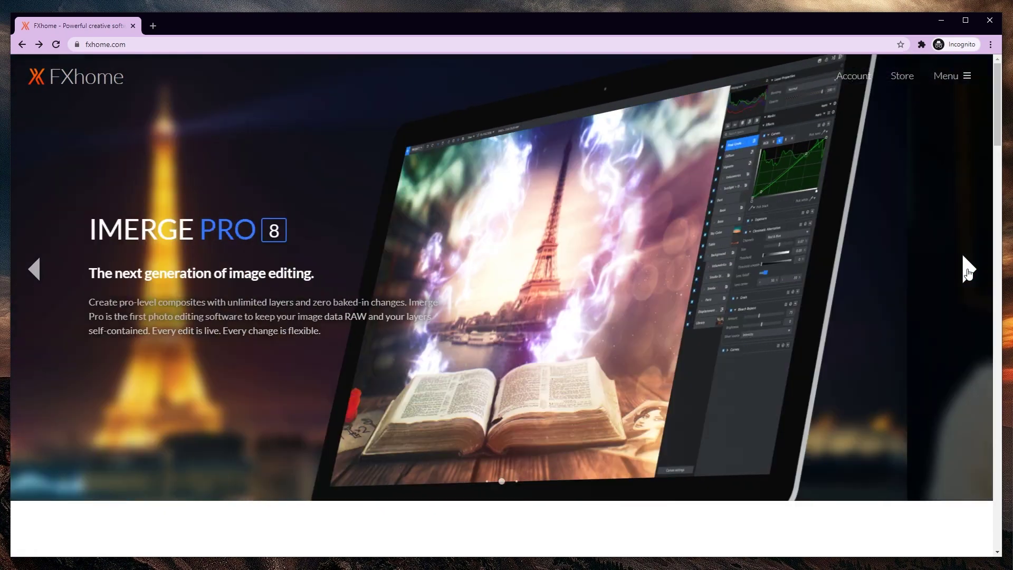
left_click(967, 270)
left_click(70, 271)
left_click(70, 271)
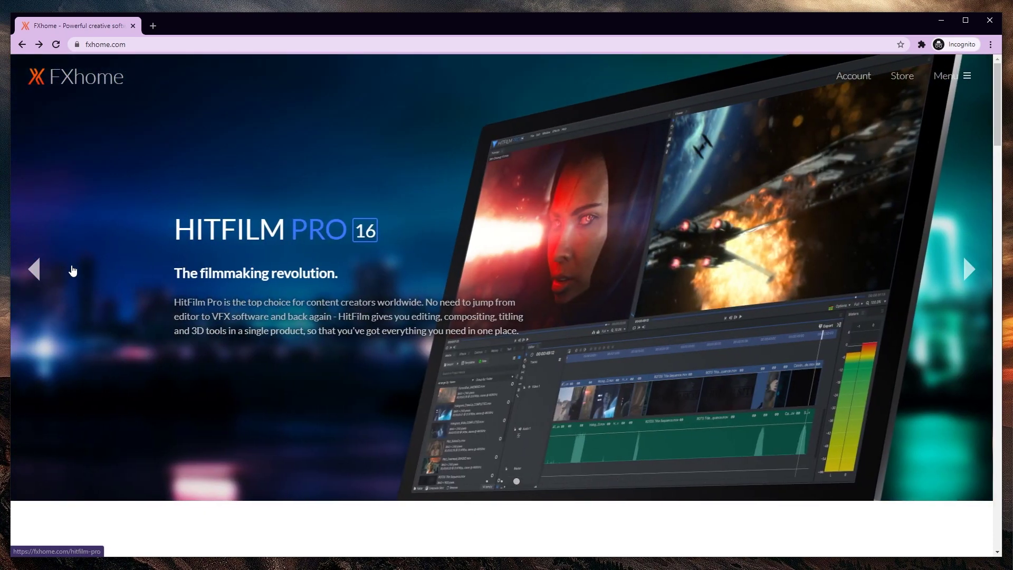
left_click(968, 269)
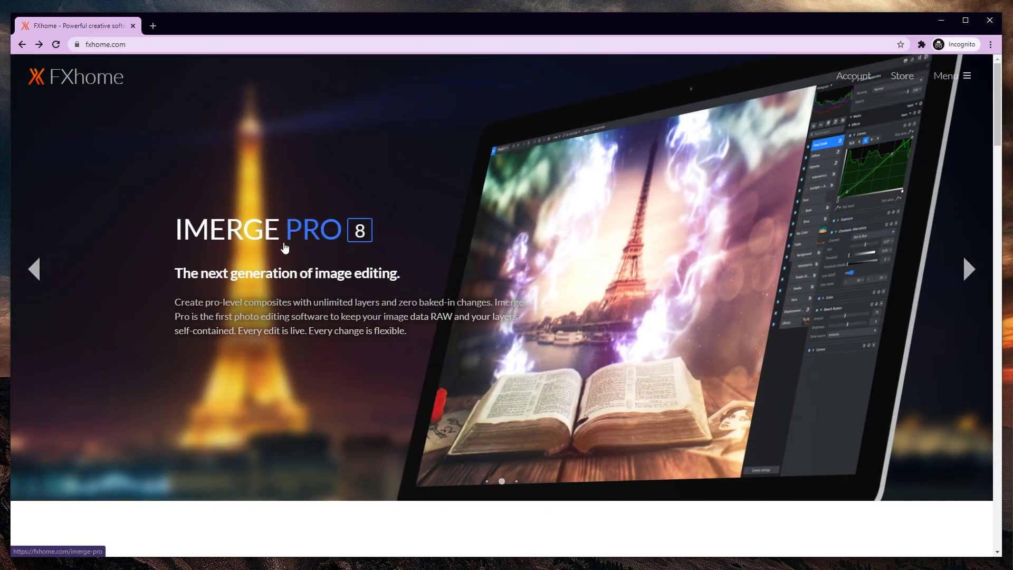
scroll(522, 185, "down", 6)
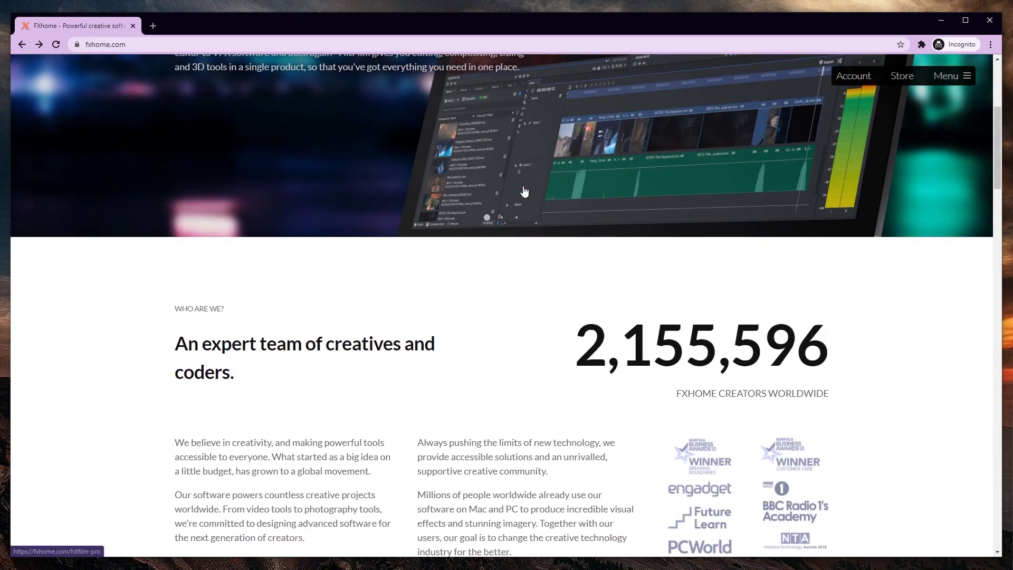
scroll(525, 180, "down", 8)
scroll(475, 238, "up", 15)
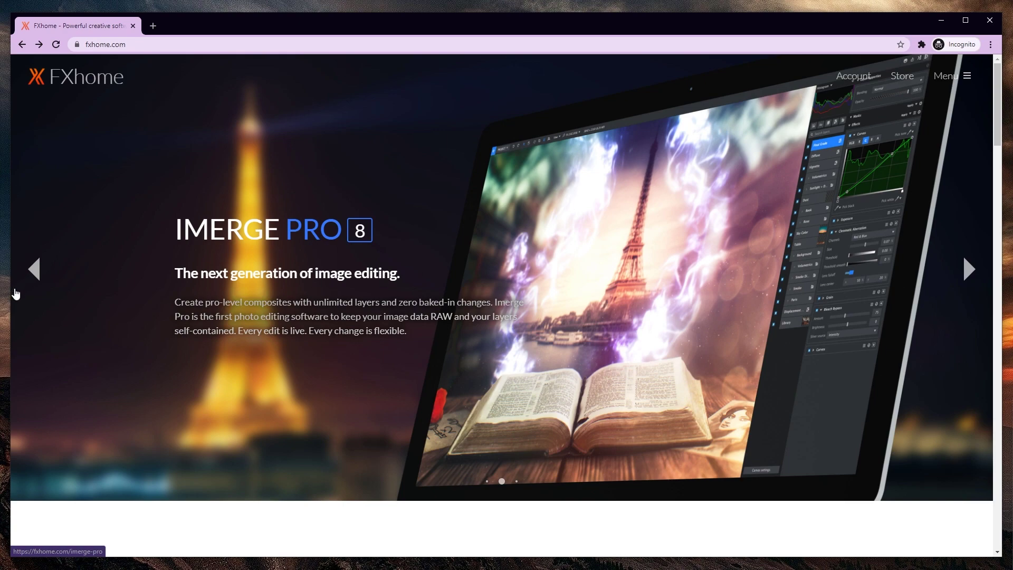
- Return to the HitFilm Express slide, then pick HitFilm Express from the site menu
left_click(37, 270)
left_click(37, 272)
left_click(36, 272)
left_click(35, 271)
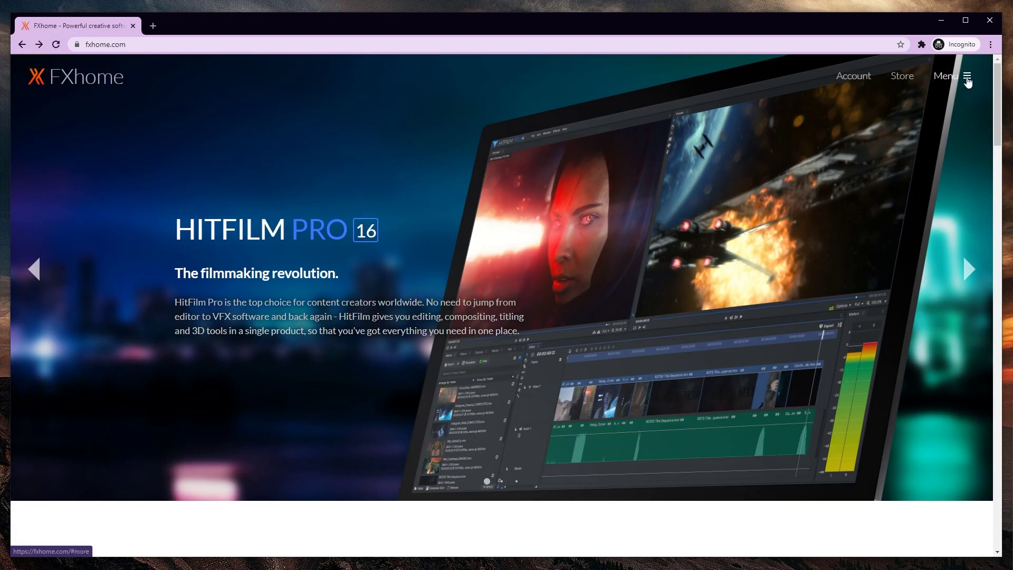
left_click(966, 77)
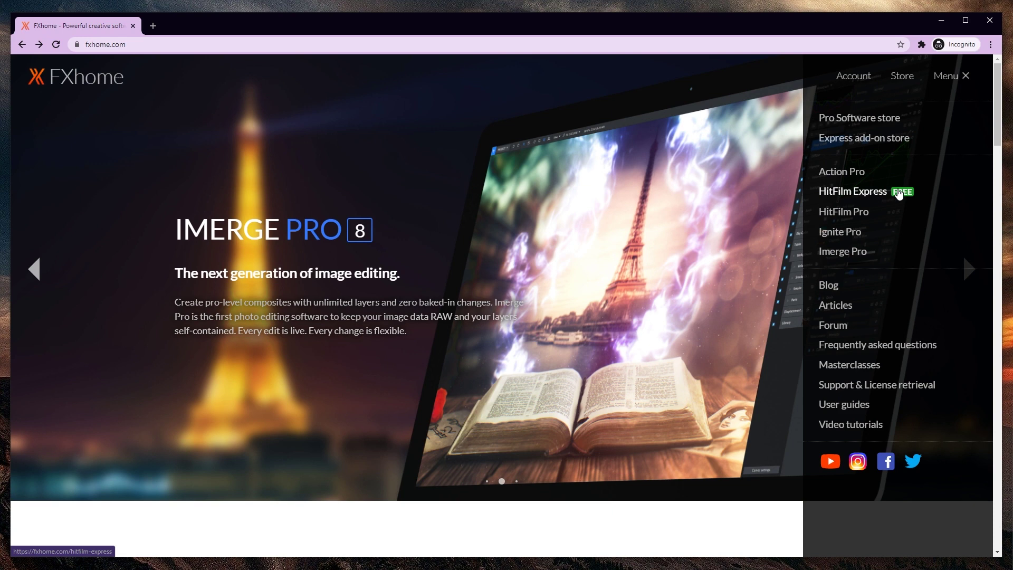
left_click(877, 194)
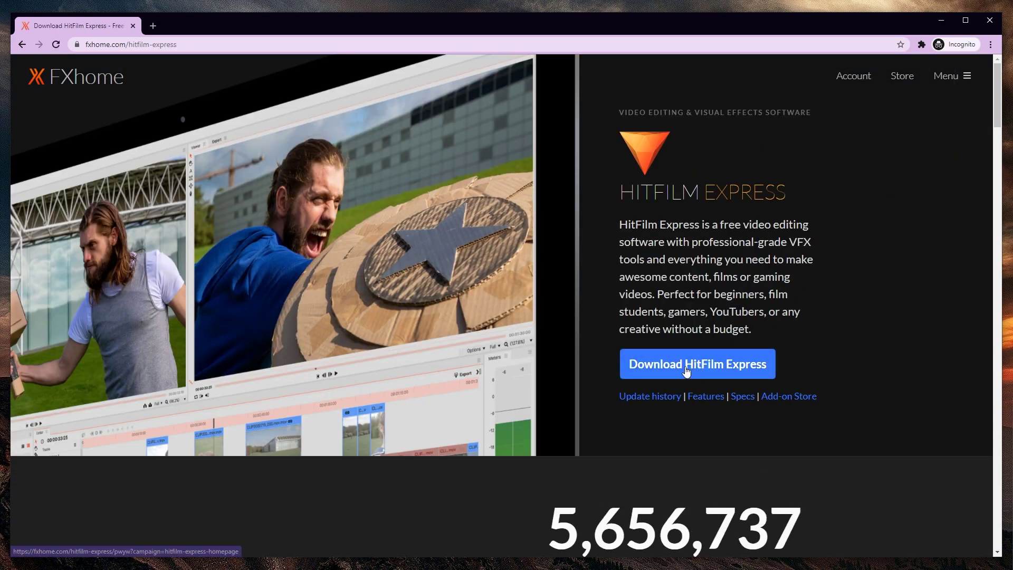
- On the HitFilm Express pricing page, drag the pay-what-you-want slider down to 0 USD
left_click(686, 372)
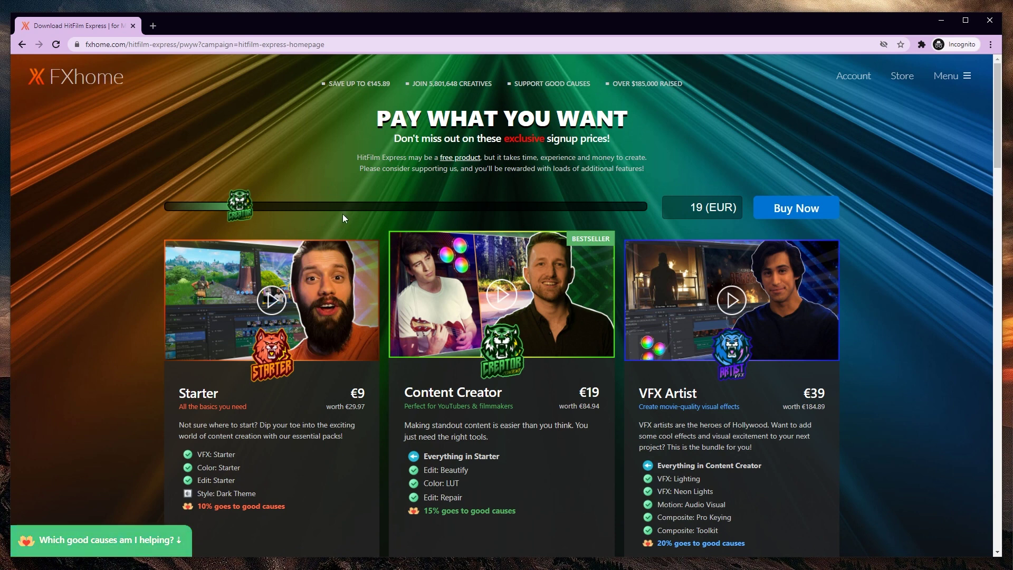
left_click_drag(239, 206, 648, 208)
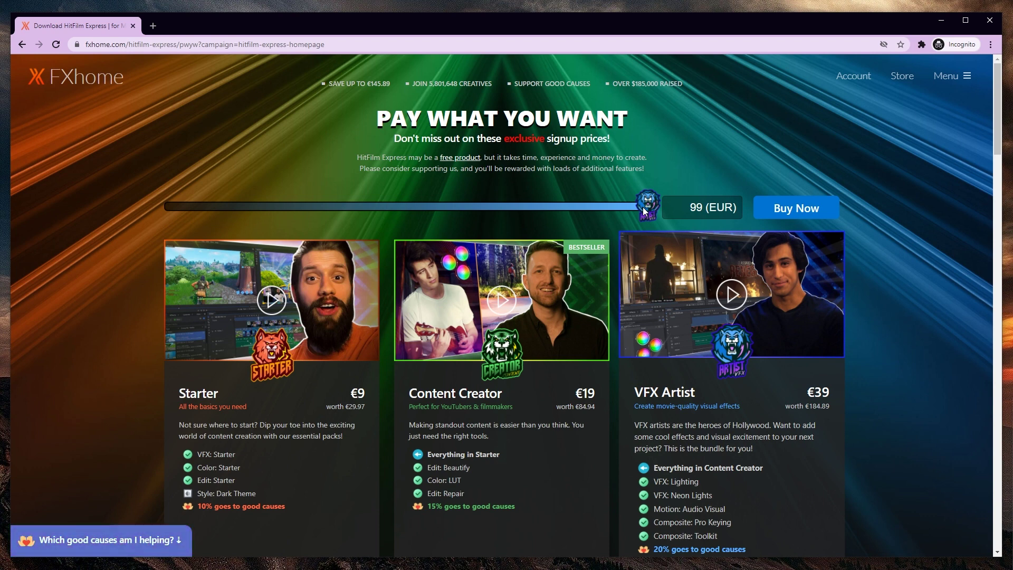
left_click_drag(643, 211, 420, 207)
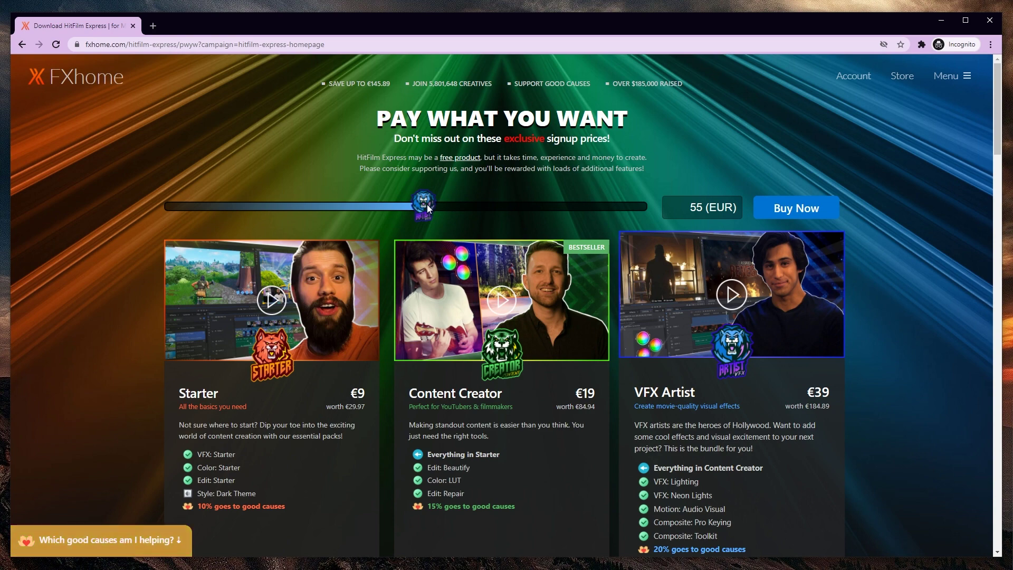
left_click_drag(427, 207, 137, 211)
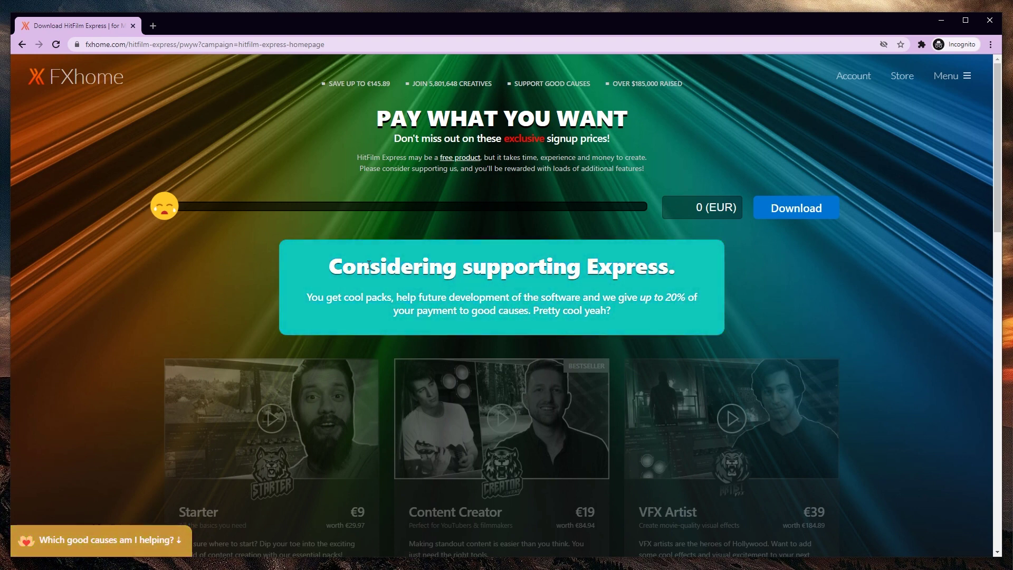
left_click_drag(165, 207, 134, 211)
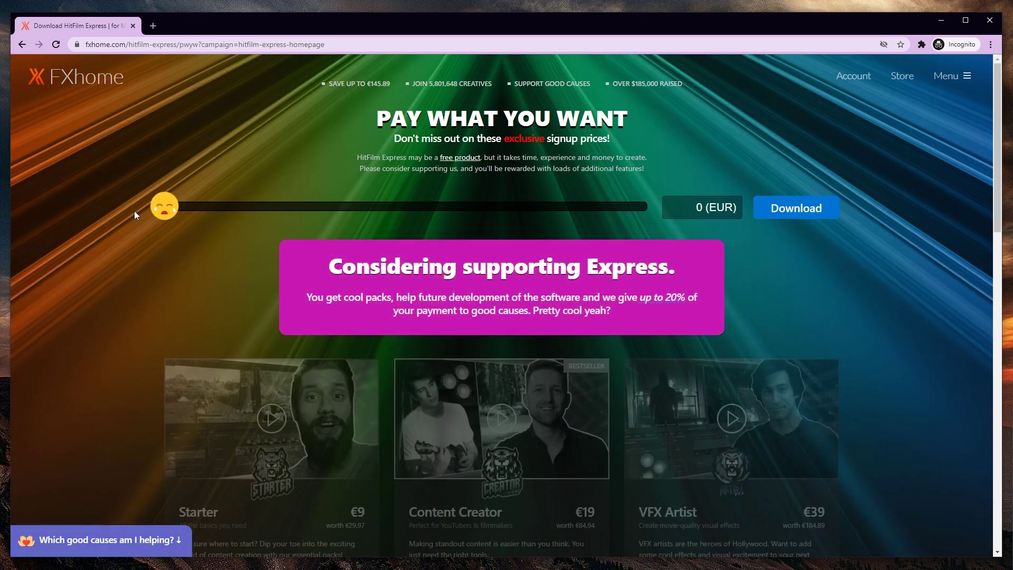
left_click(724, 207)
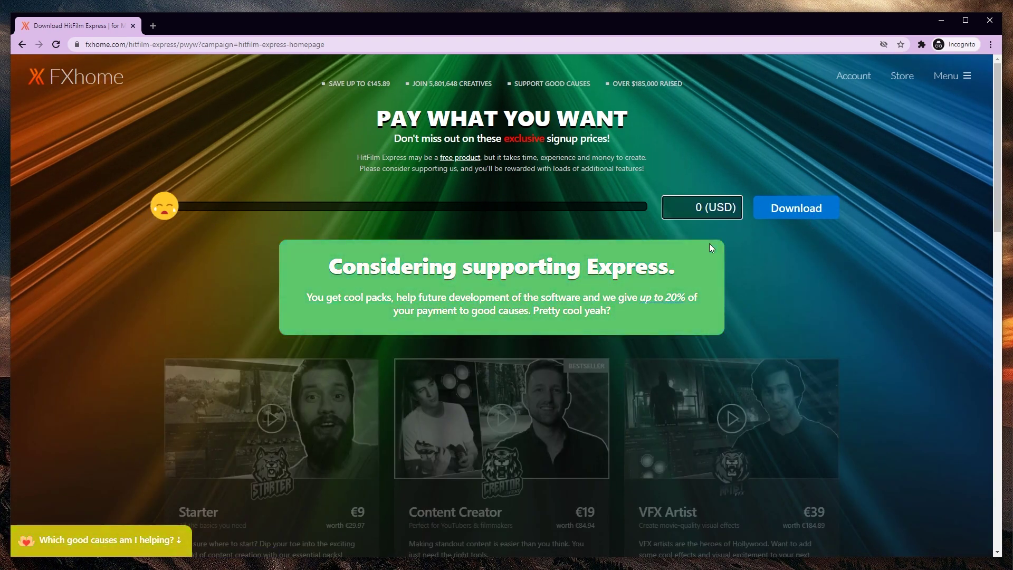
- Open the free Express sign-up form and submit it empty to reveal the required fields
left_click(796, 210)
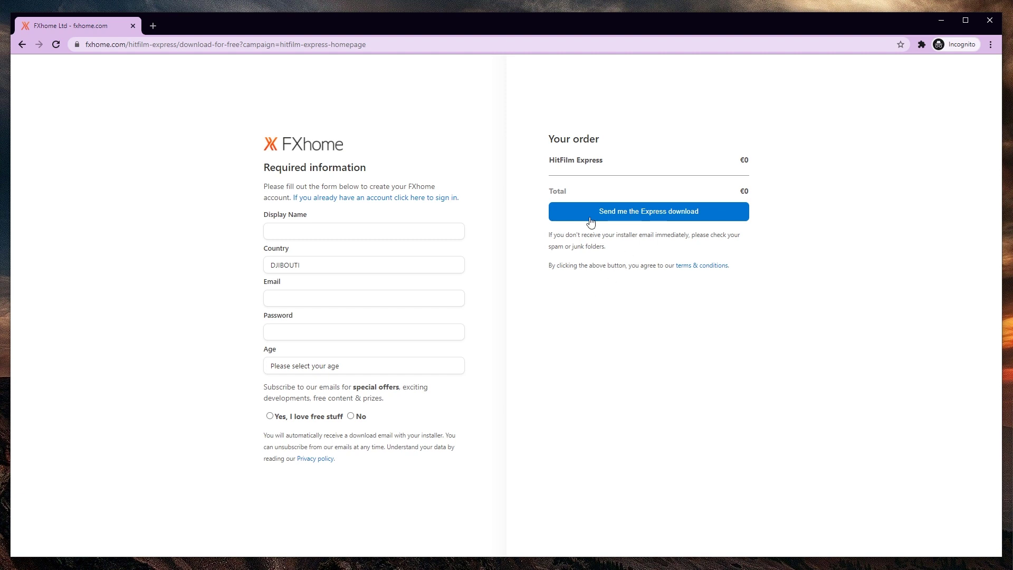
left_click(610, 216)
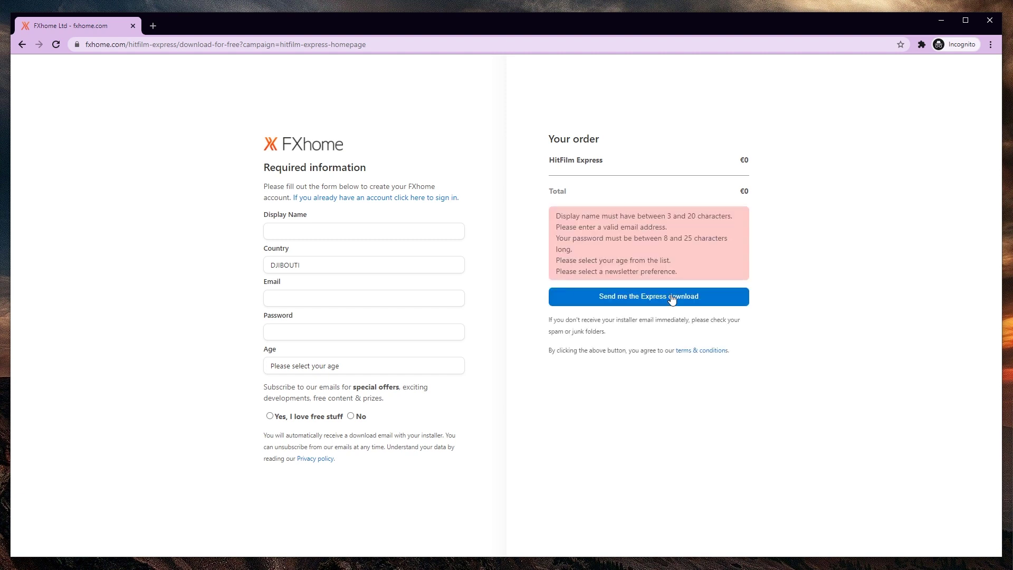
left_click_drag(583, 213, 672, 261)
left_click(436, 253)
- Fill in display name, temporary email, age and password, then request the Express download
left_click(294, 293)
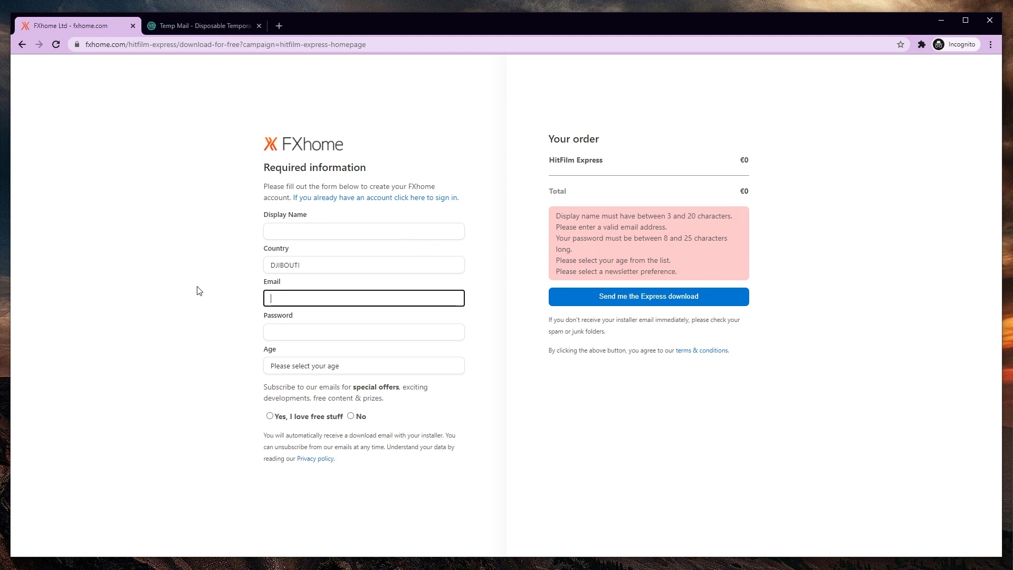
left_click(295, 317)
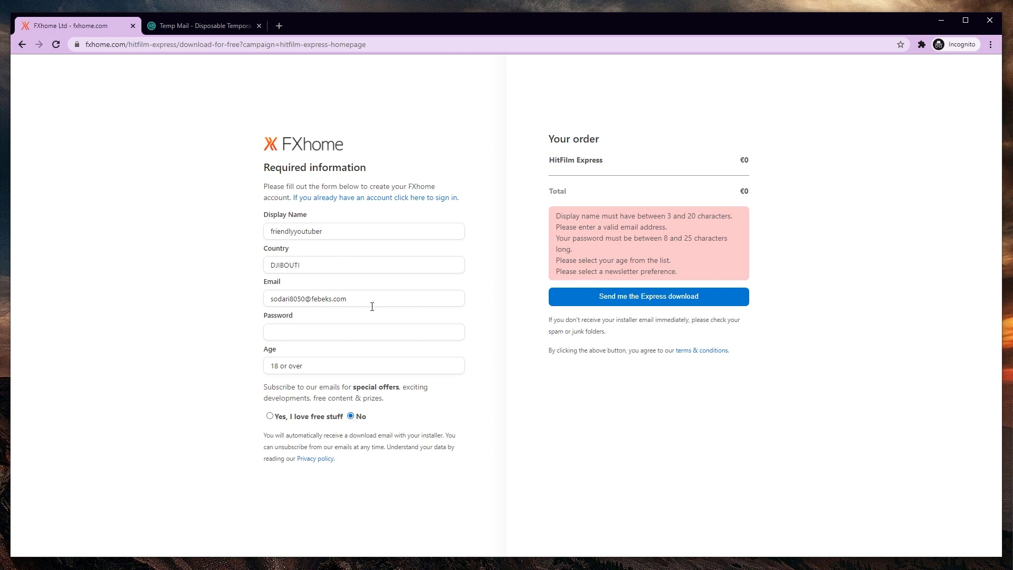
left_click_drag(372, 306, 265, 309)
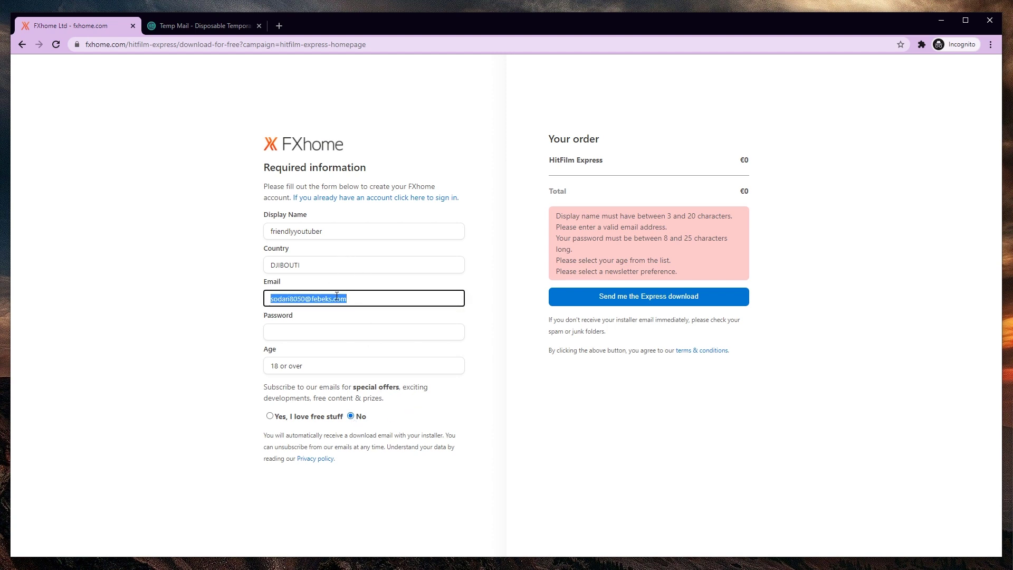
key("ctrl+c")
key("Tab")
key("ctrl+v")
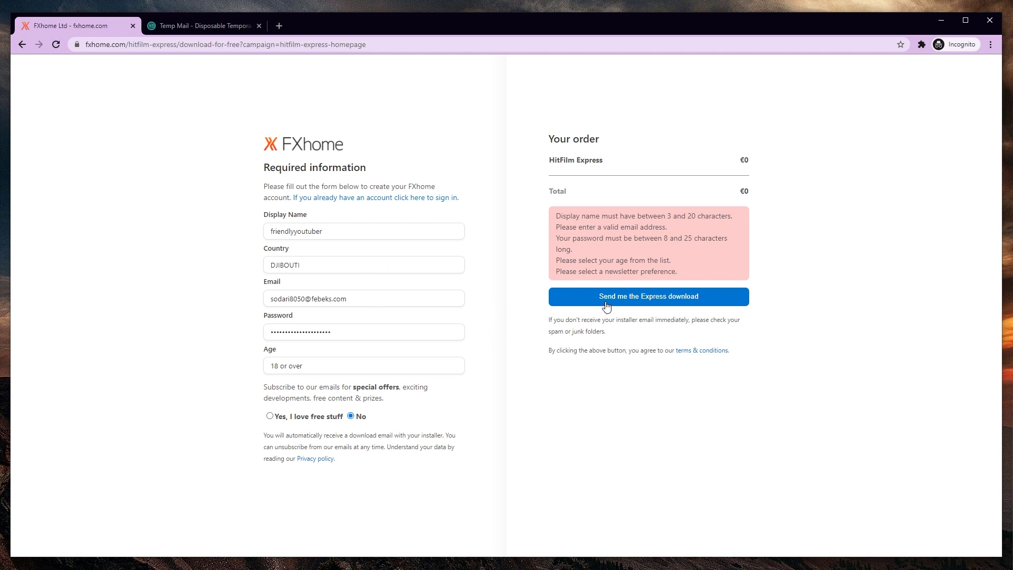
left_click(646, 302)
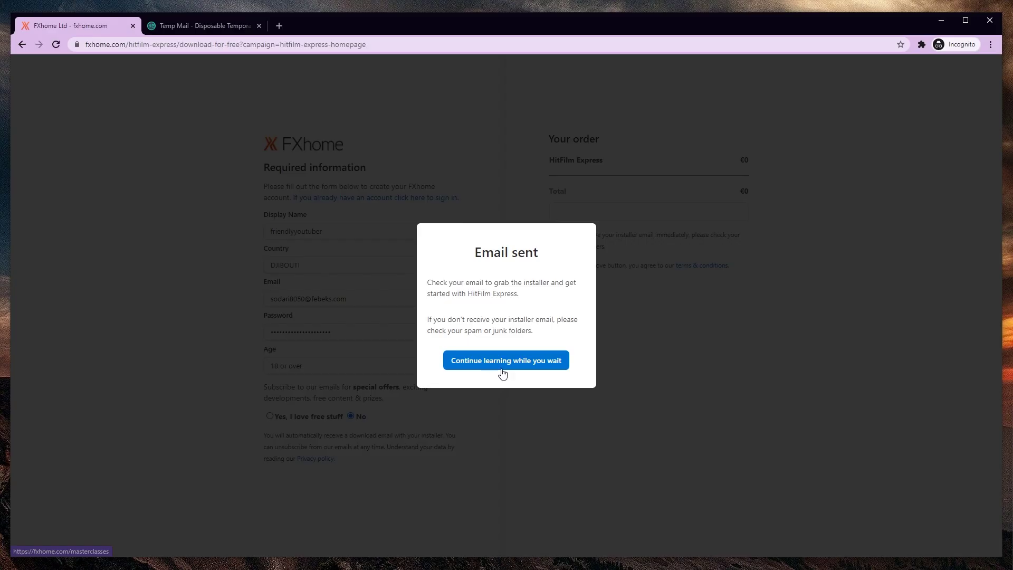
- Dismiss the Email sent confirmation and browse the featured masterclass banners
left_click(521, 364)
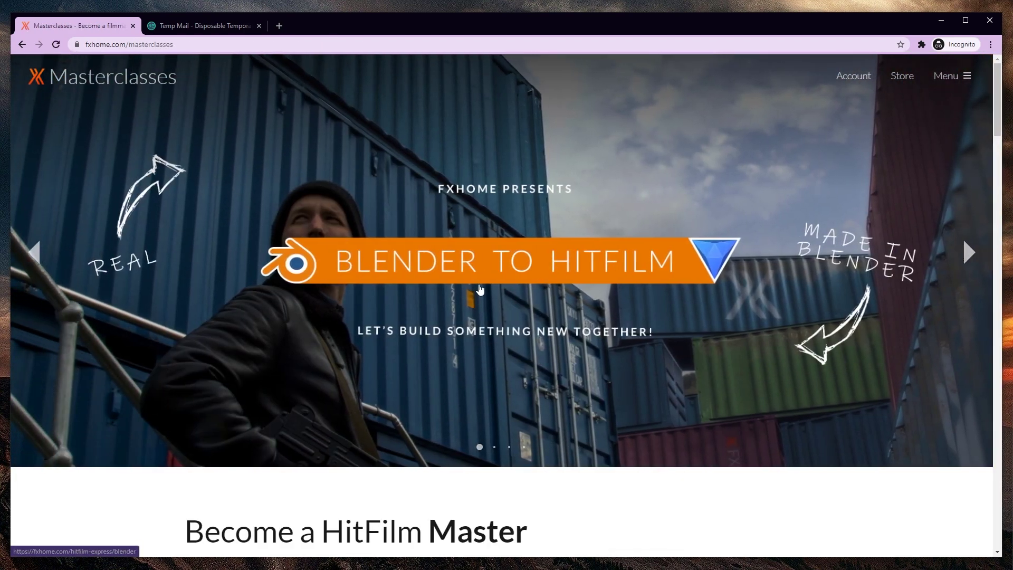
left_click(35, 252)
left_click(37, 254)
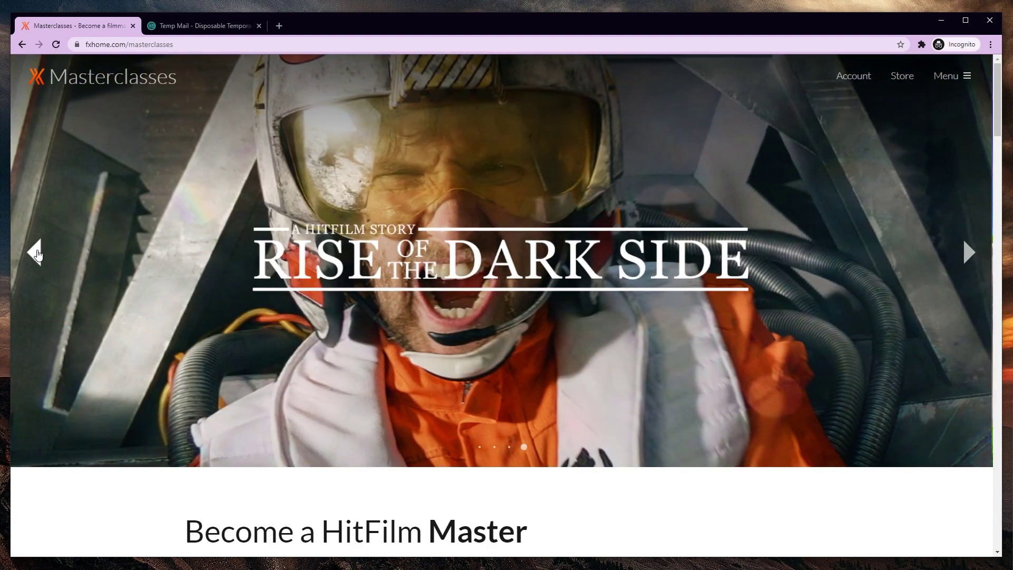
left_click(37, 254)
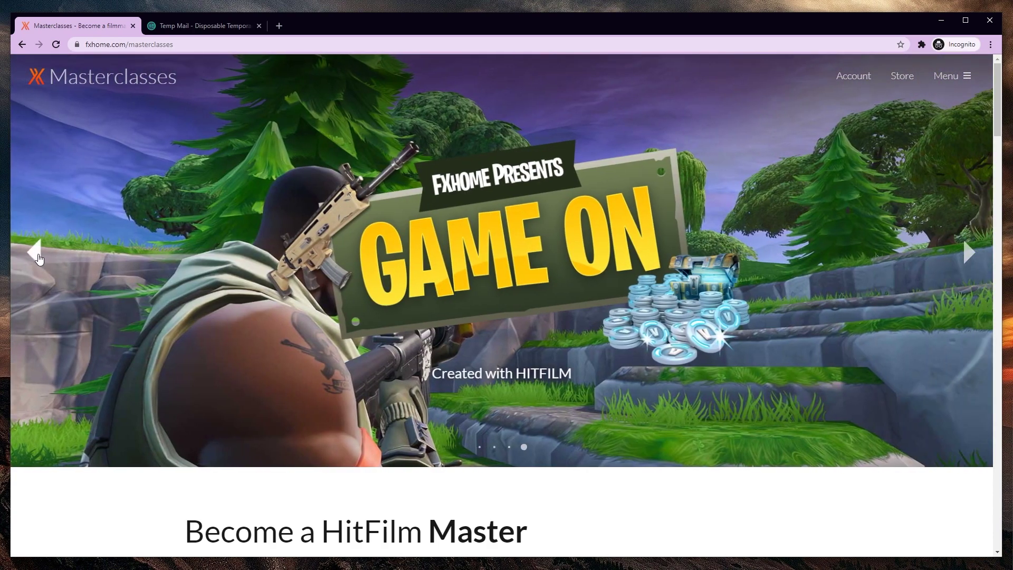
left_click(35, 252)
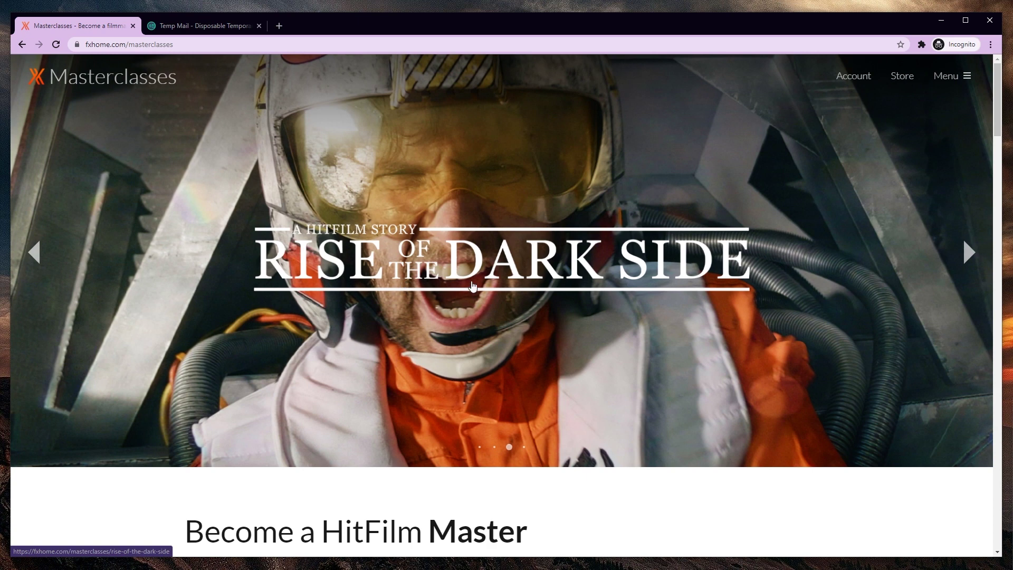
- In Temp Mail, open the FXhome email and follow its GET YOUR EXPRESS INSTALLER link
key("ctrl+Tab")
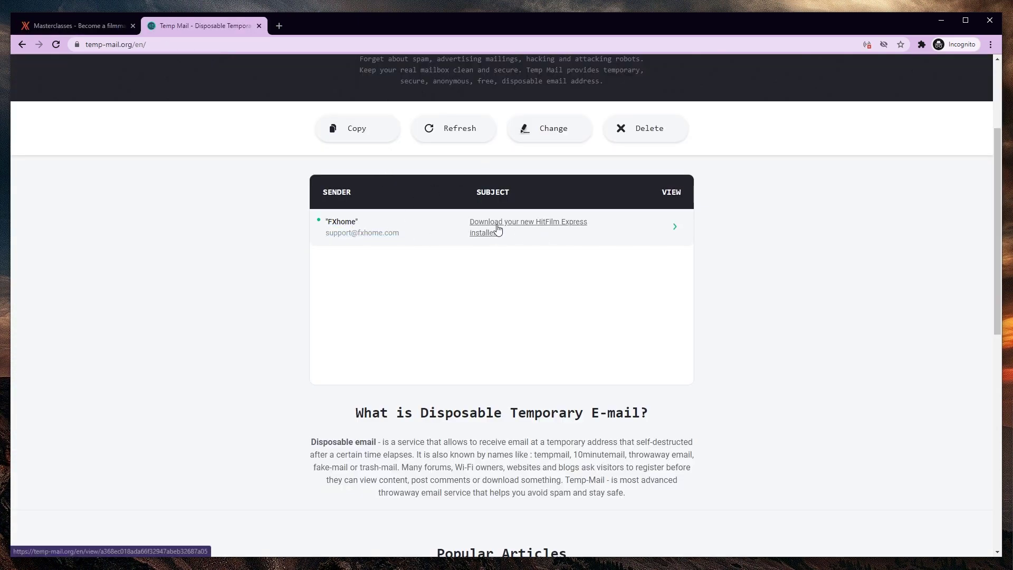
left_click(520, 227)
scroll(716, 147, "down", 7)
scroll(718, 148, "down", 5)
scroll(715, 149, "up", 7)
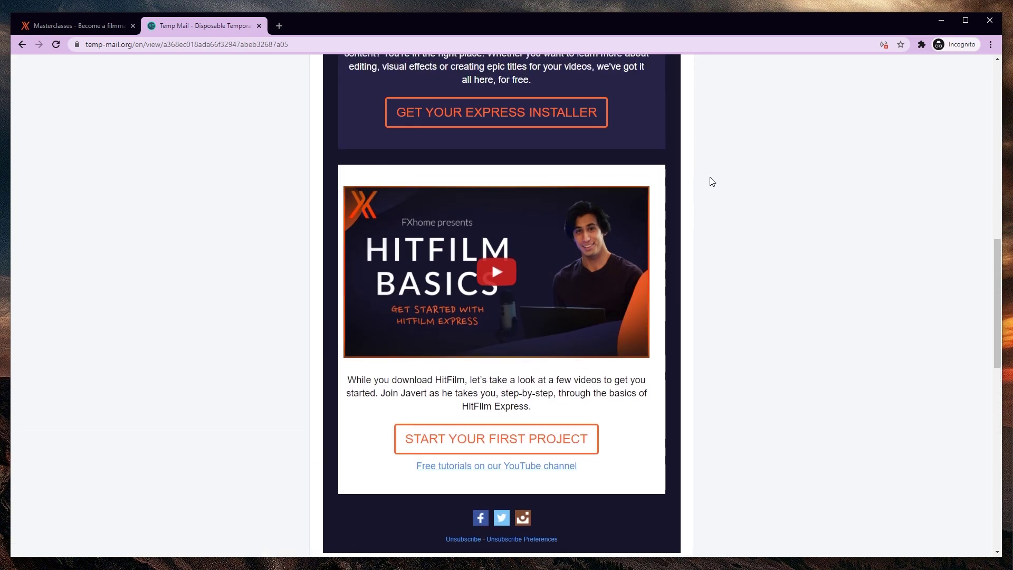
scroll(612, 358, "up", 3)
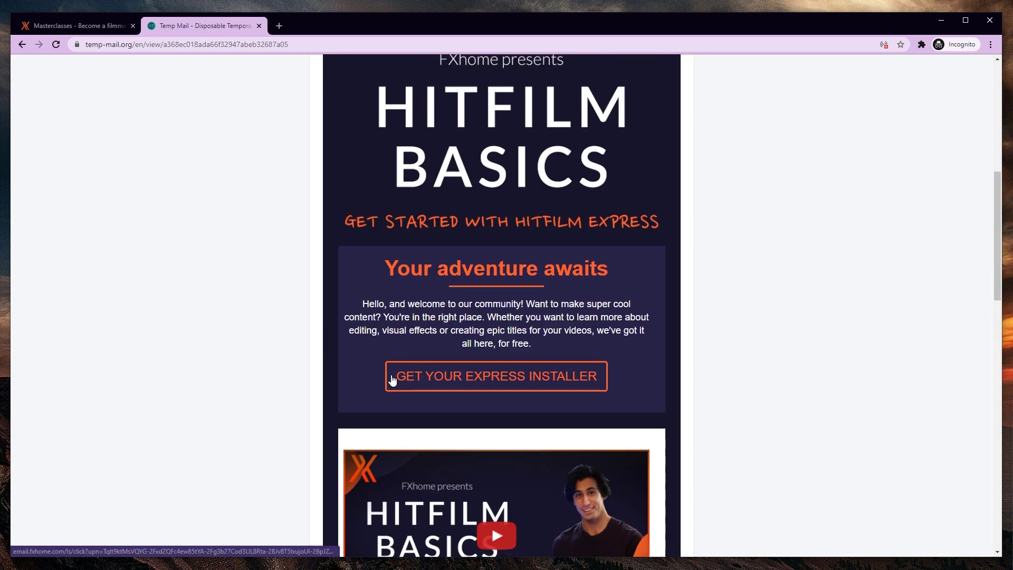
left_click(526, 376)
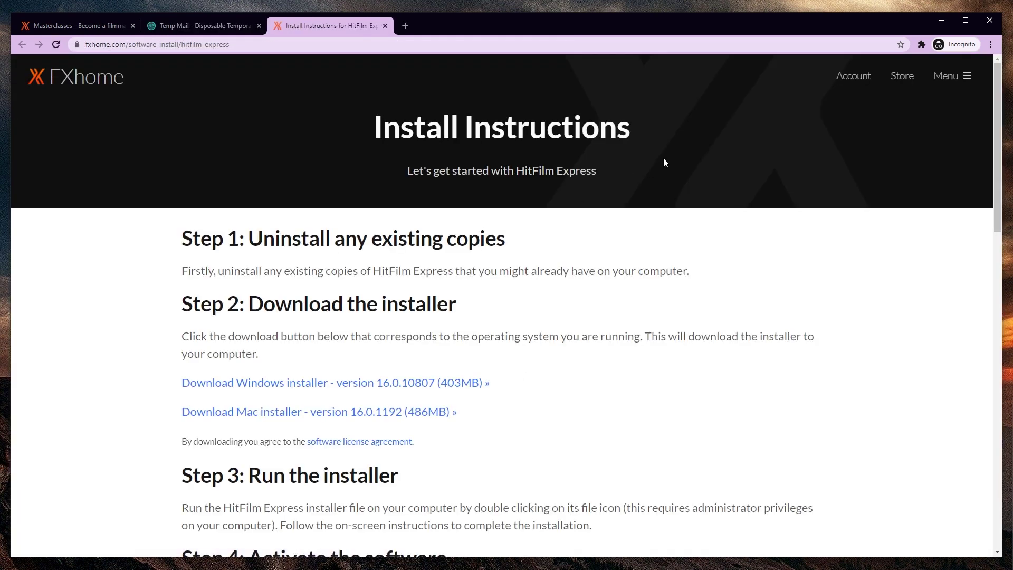
- Start downloading the Windows installer, version 16.0.10807, and check the running download's options
scroll(468, 116, "down", 2)
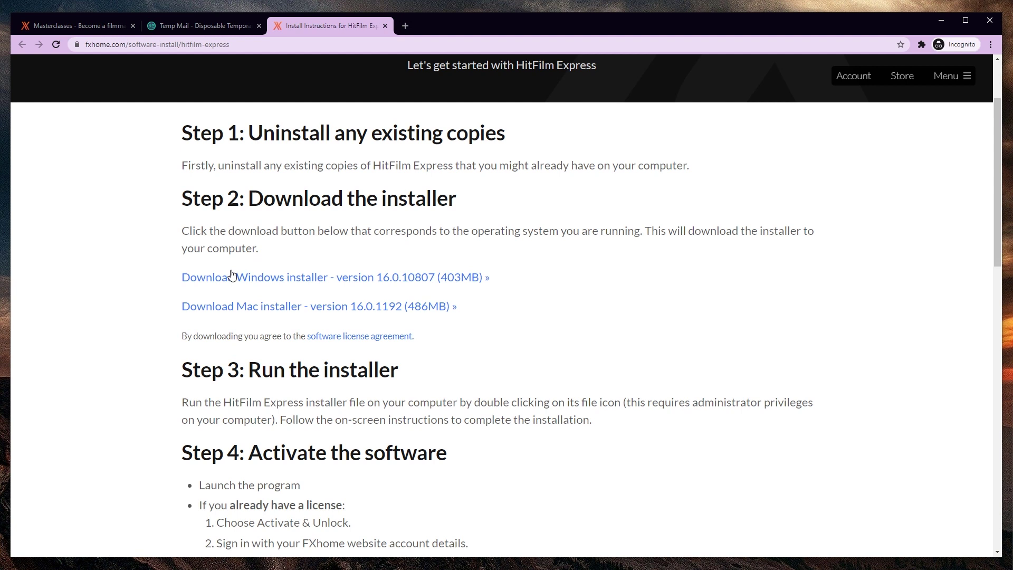
left_click(282, 284)
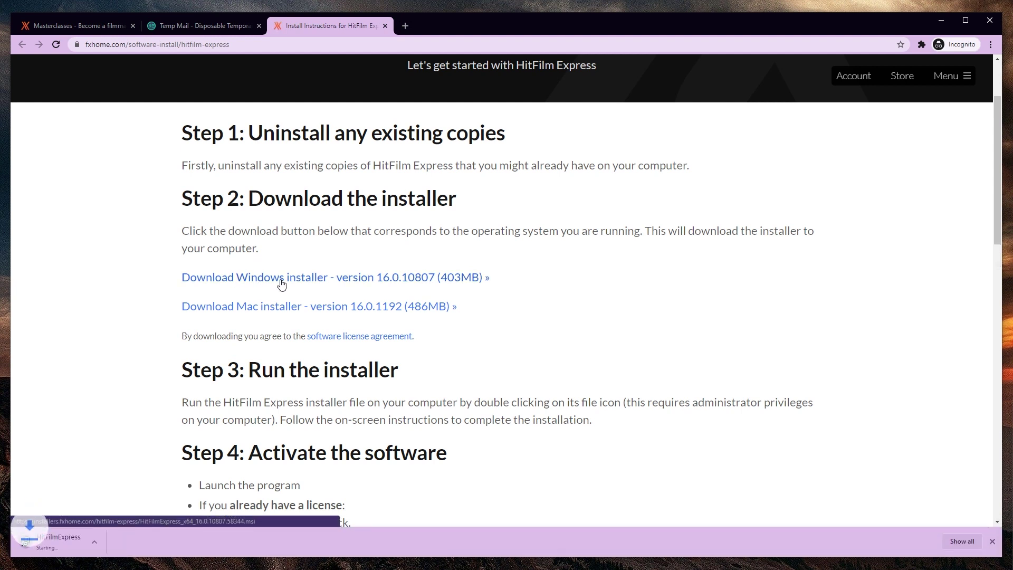
scroll(282, 284, "down", 1)
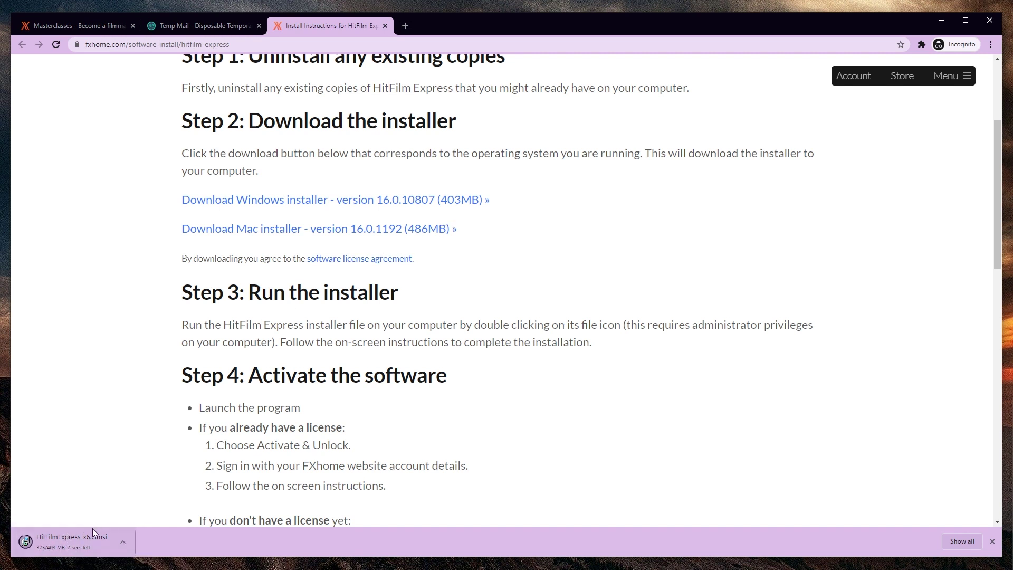
left_click(121, 541)
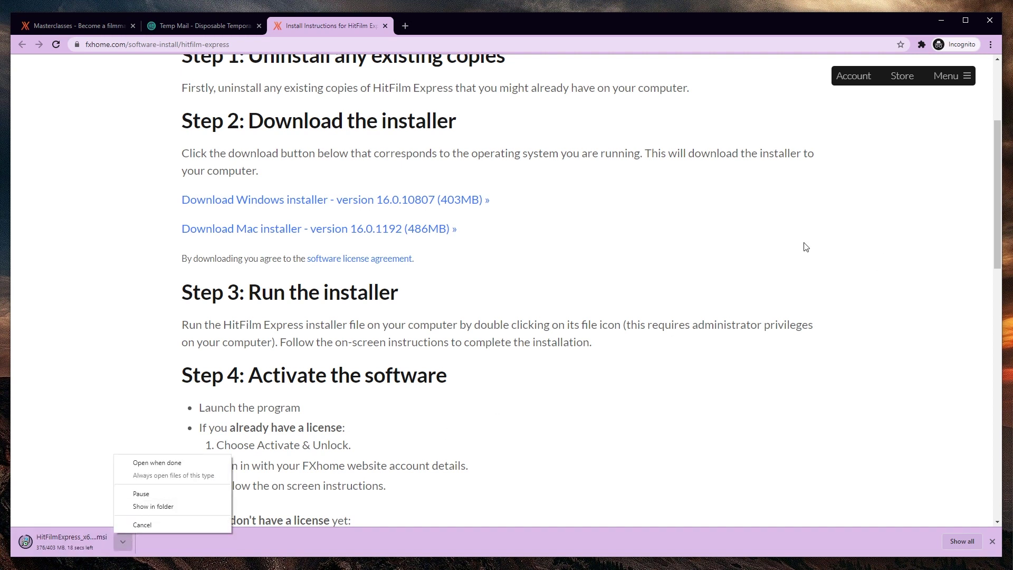
left_click(821, 233)
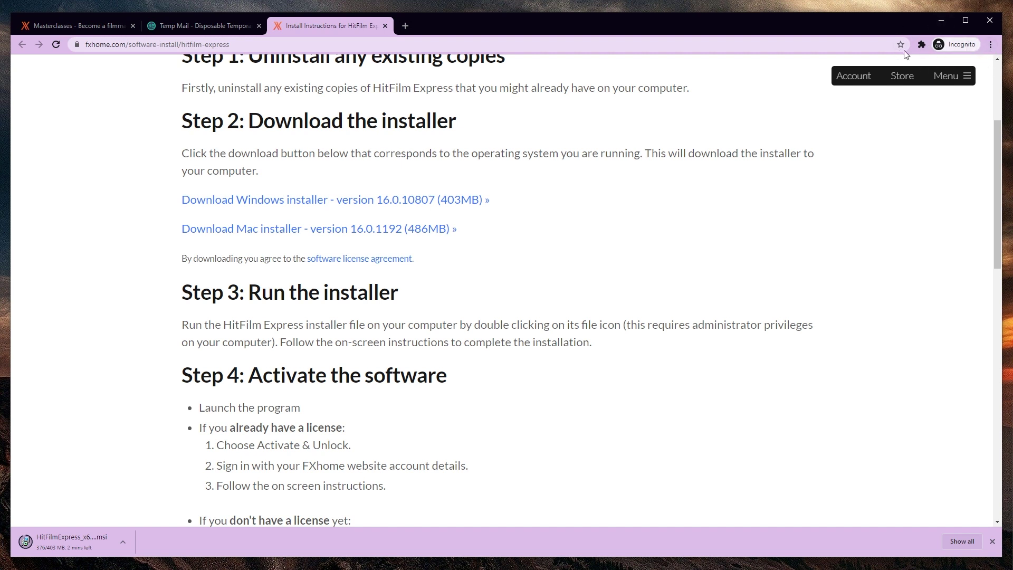
left_click(990, 45)
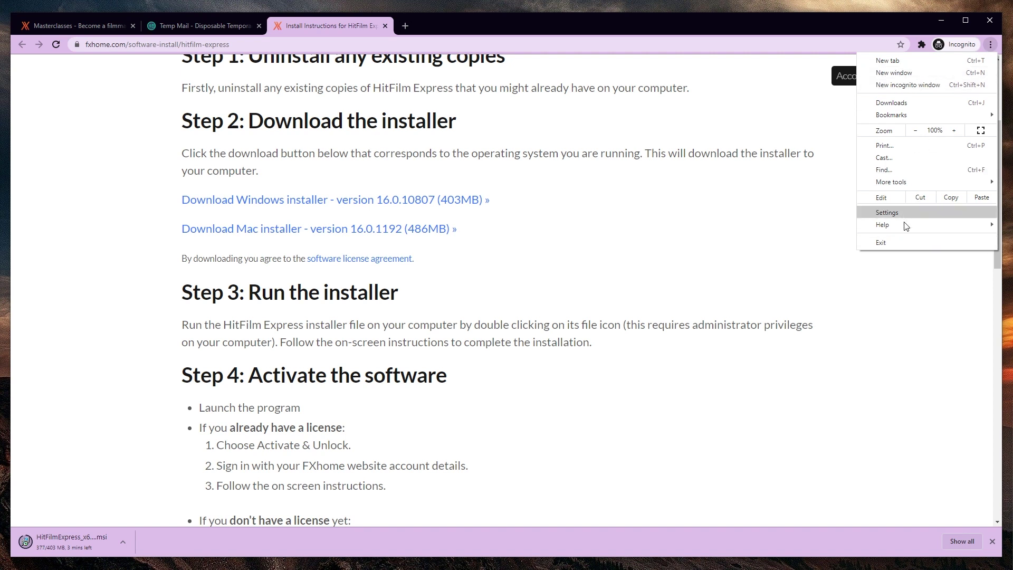
- From Chrome's Downloads list, show HitFilmExpress_x64_16.0.10807.58344.msi in its File Explorer folder
left_click(878, 104)
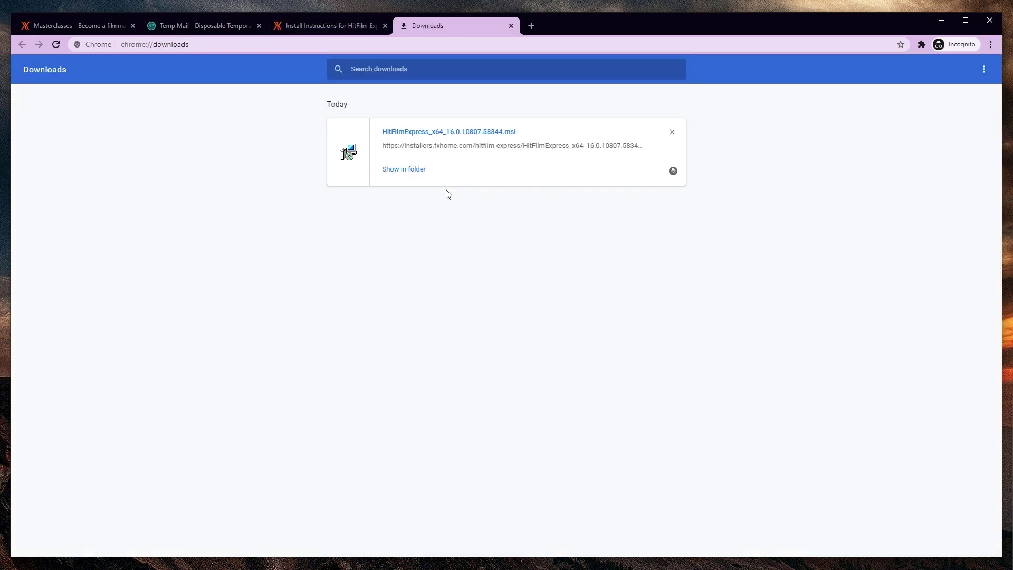
left_click(409, 177)
left_click(311, 107)
left_click(302, 100)
left_click(298, 111)
left_click(198, 51)
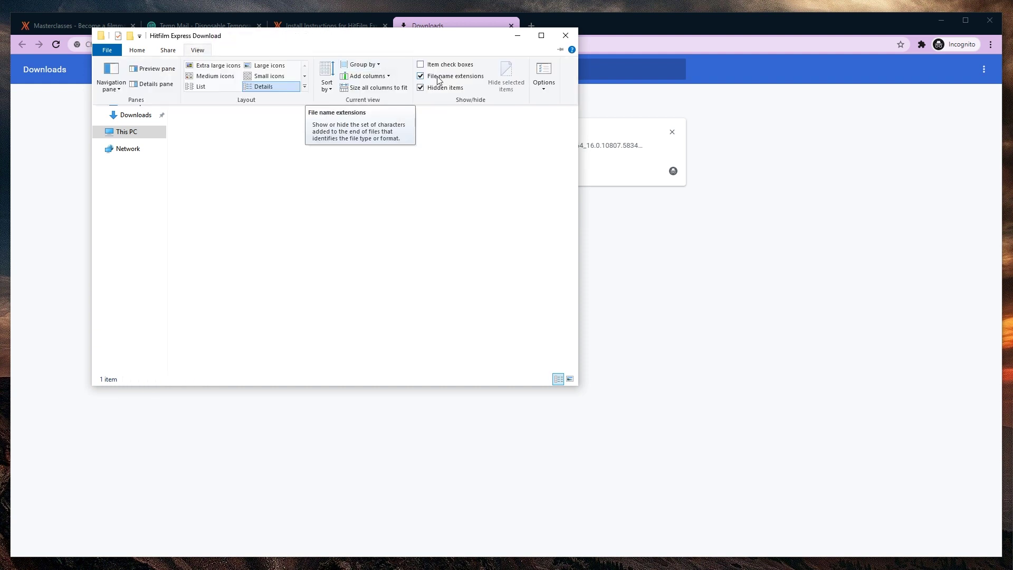
left_click(429, 106)
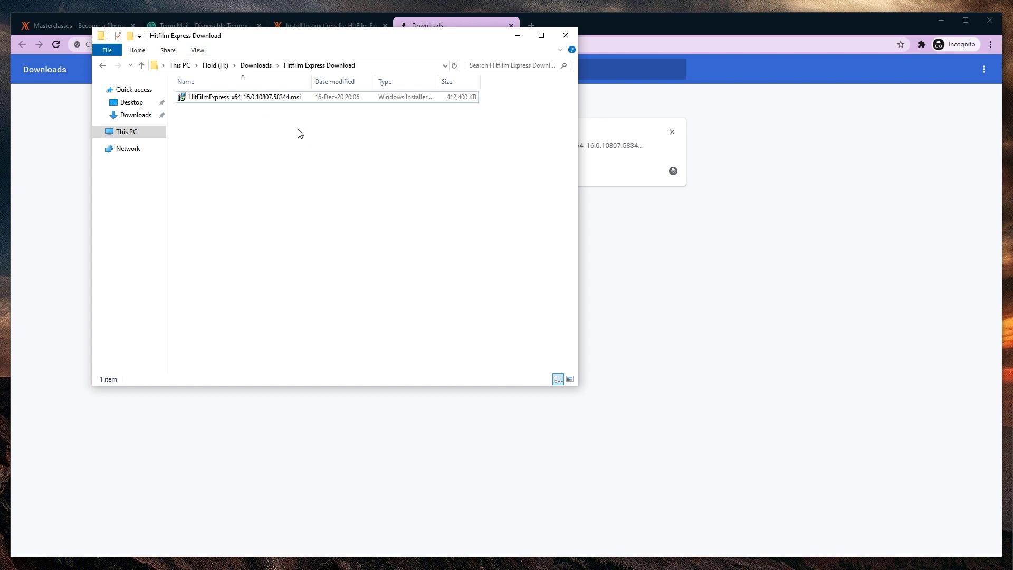
- Cancel the stalled first setup run and relaunch the HitFilm Express .msi installer
double_click(267, 97)
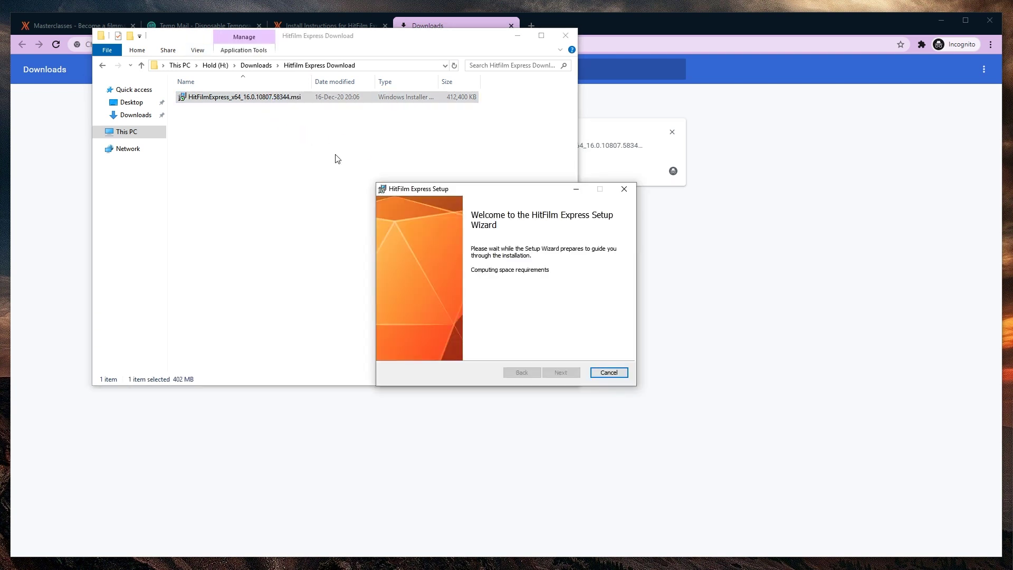
left_click(624, 189)
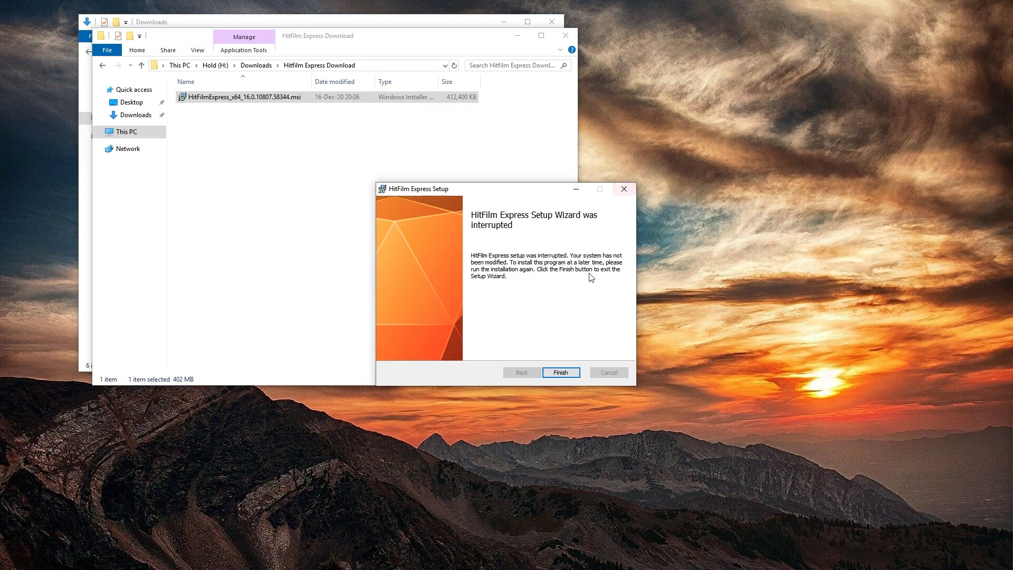
left_click(560, 372)
left_click(346, 127)
double_click(317, 97)
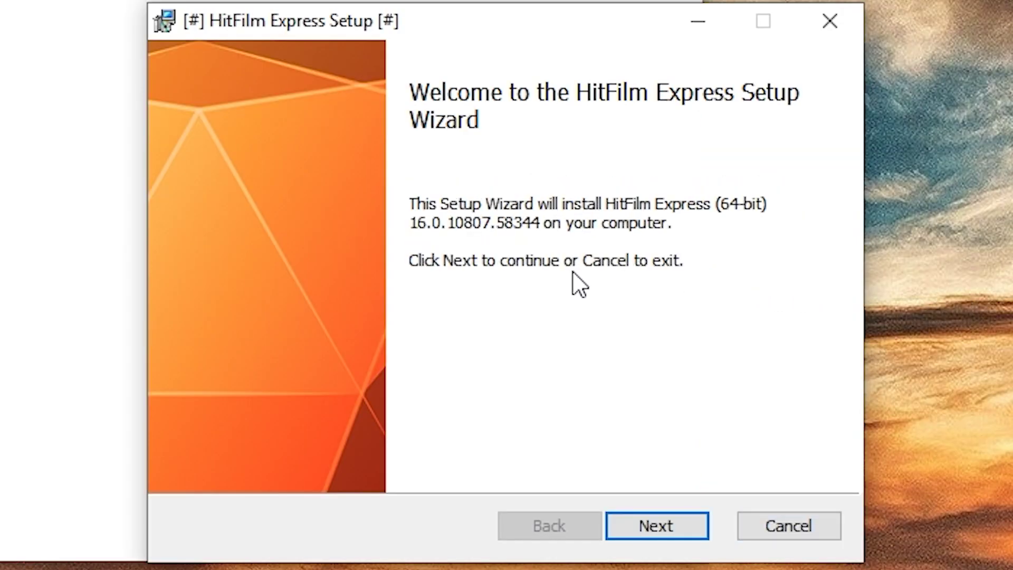
- Accept the licence terms and choose a Custom installation
left_click(664, 526)
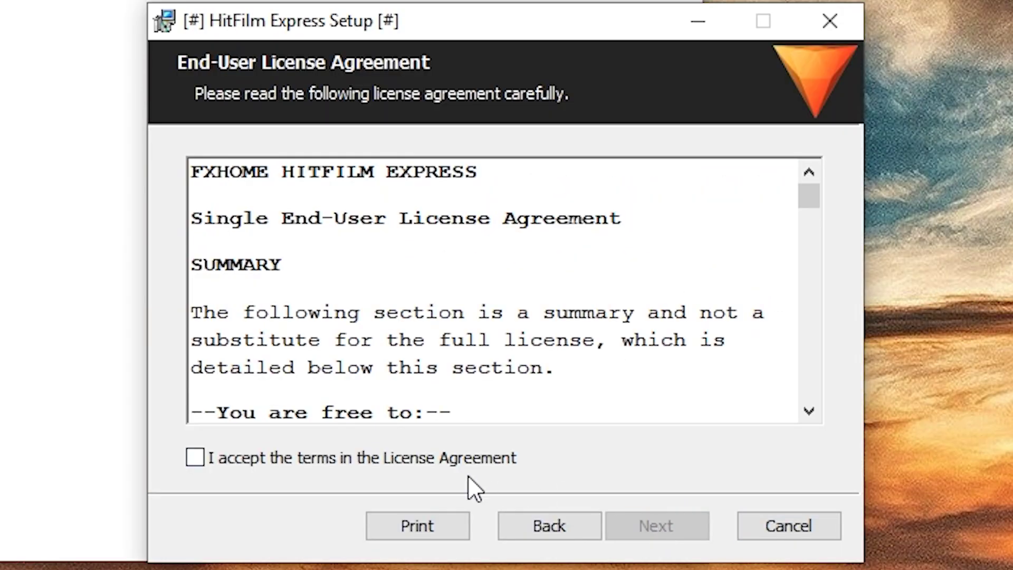
left_click(446, 466)
left_click(656, 528)
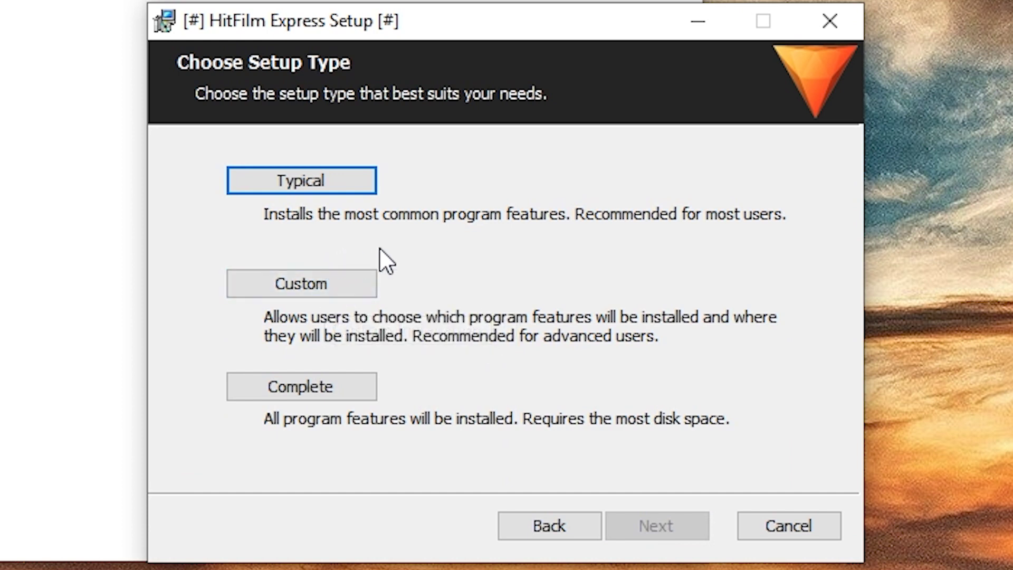
left_click(346, 283)
- Review the Mocha HitFilm, Effects and transitions and Application files features, then start installing
left_click(387, 292)
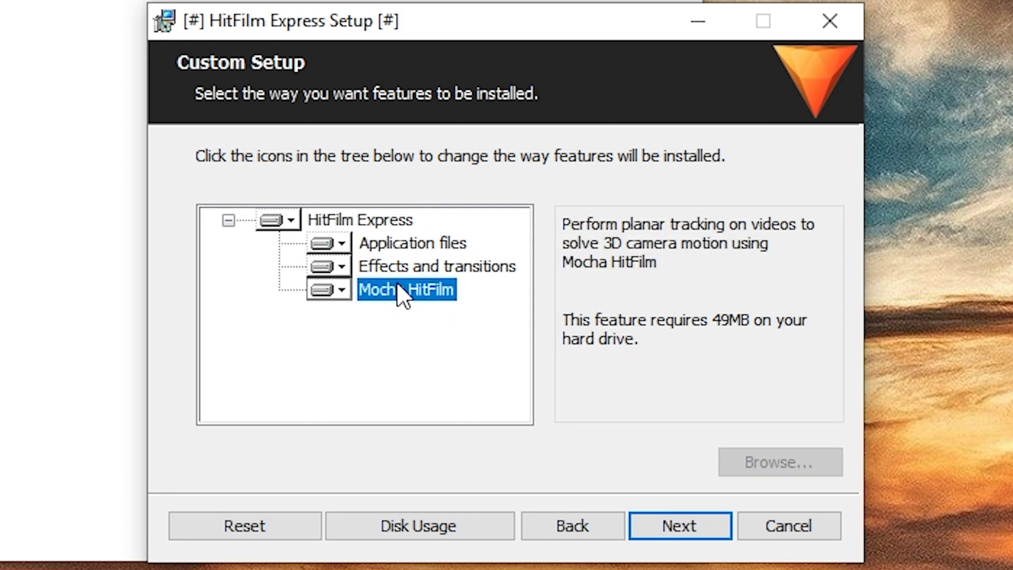
left_click(400, 268)
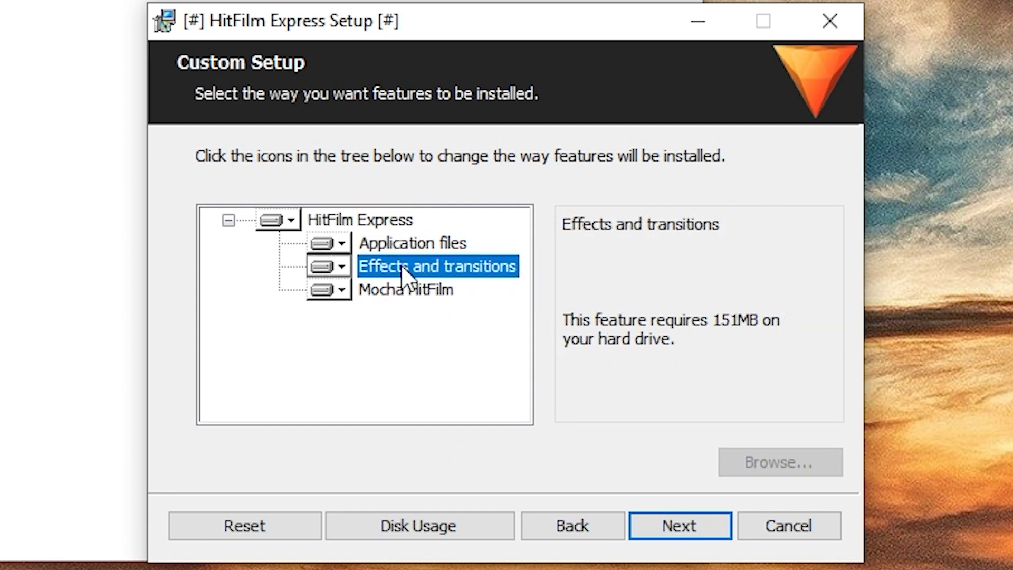
left_click(414, 250)
left_click(393, 291)
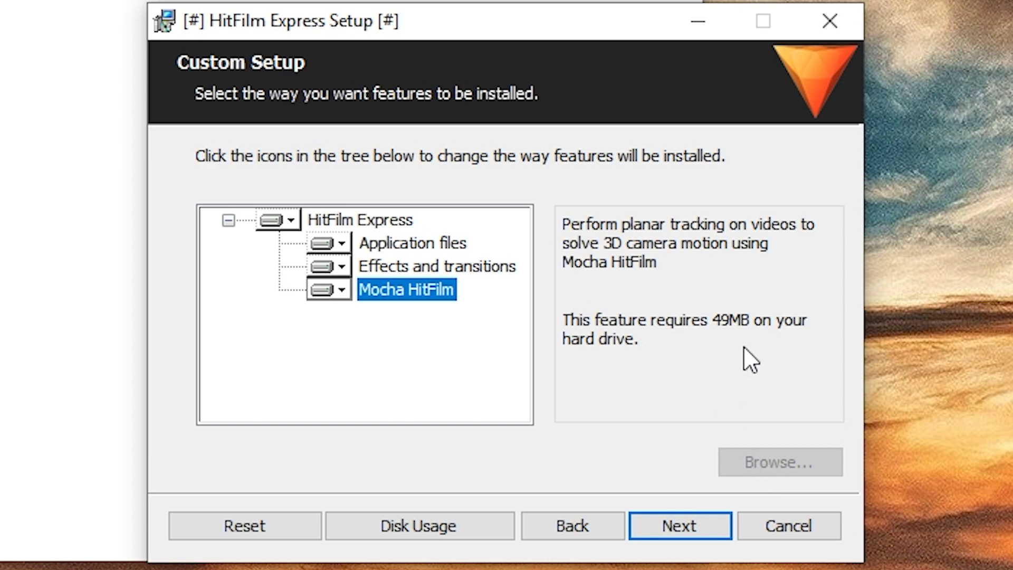
left_click(694, 524)
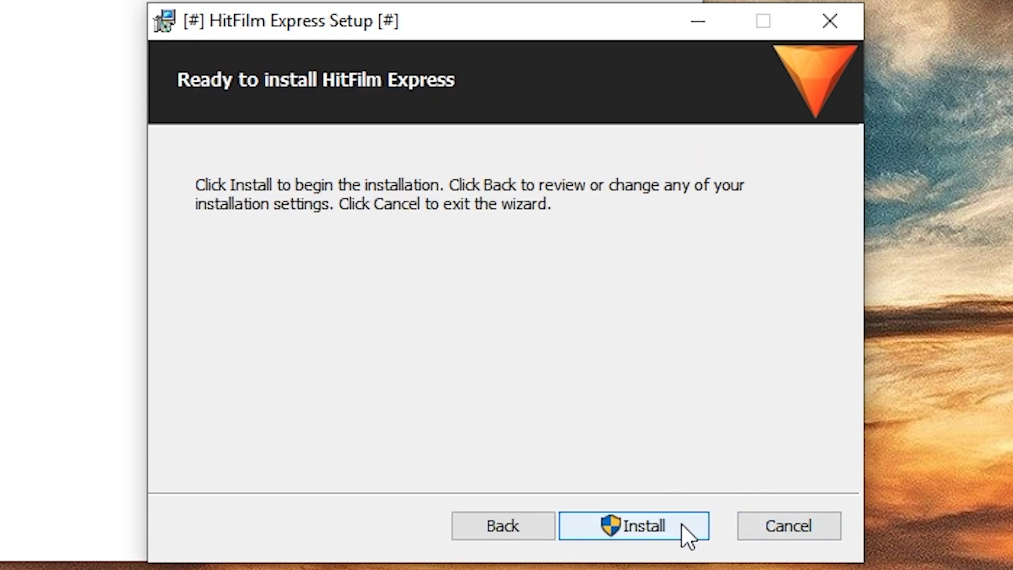
left_click(648, 530)
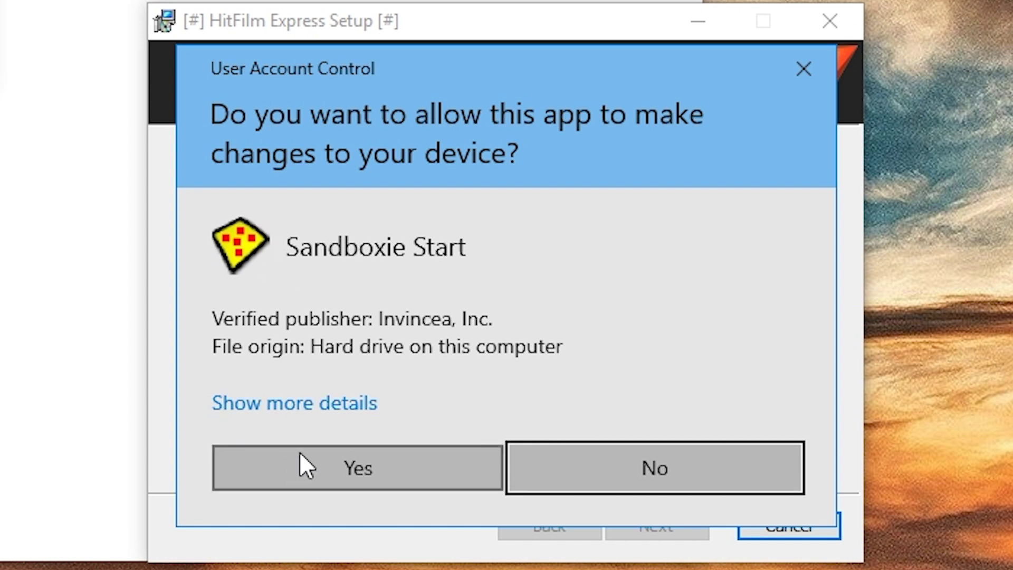
left_click(300, 463)
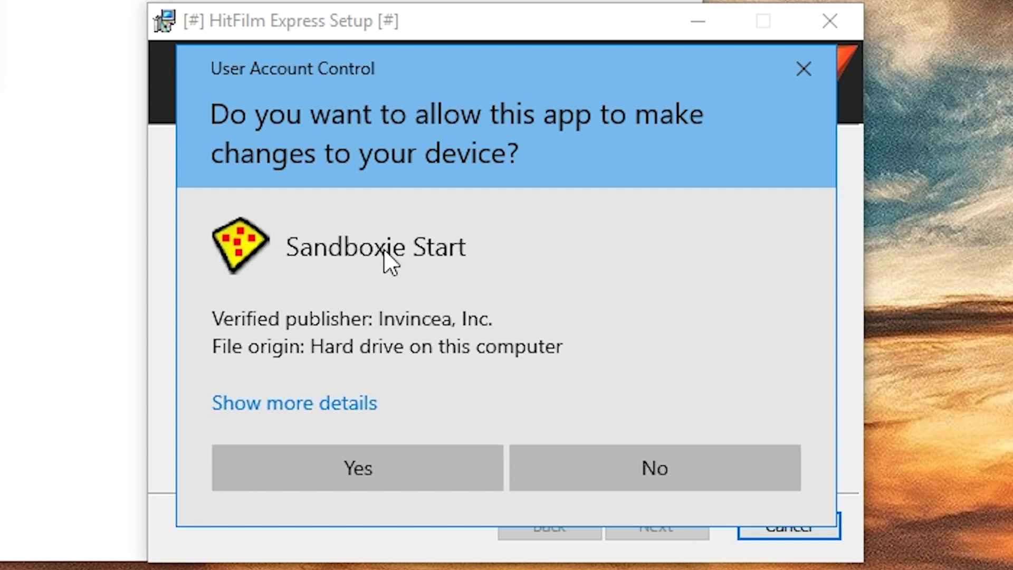
- Allow the installer through the User Account Control prompt
left_click(355, 461)
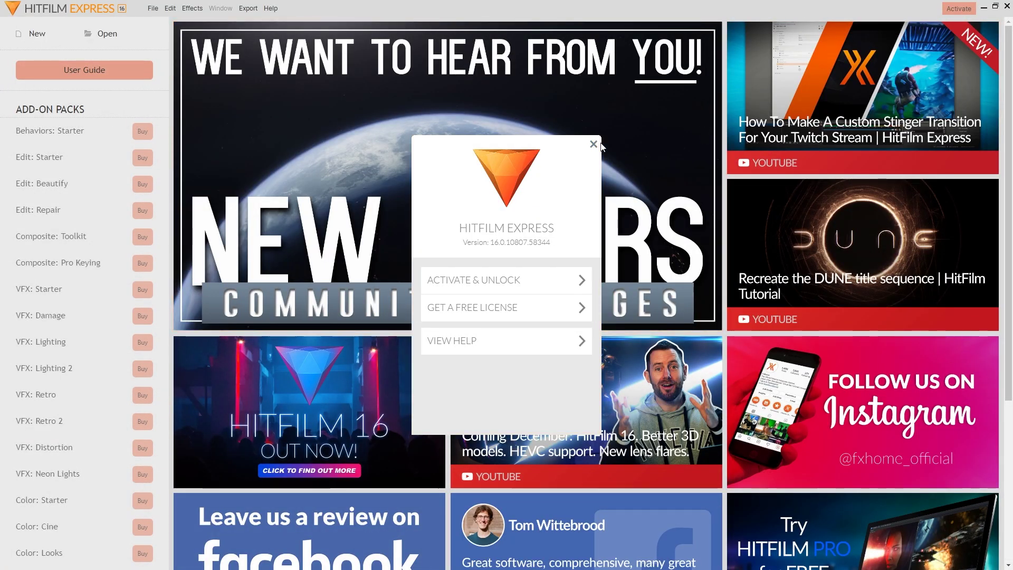
- Dismiss the activation prompt and create a new project using the 1080p Full HD @ 30 fps template
left_click(593, 144)
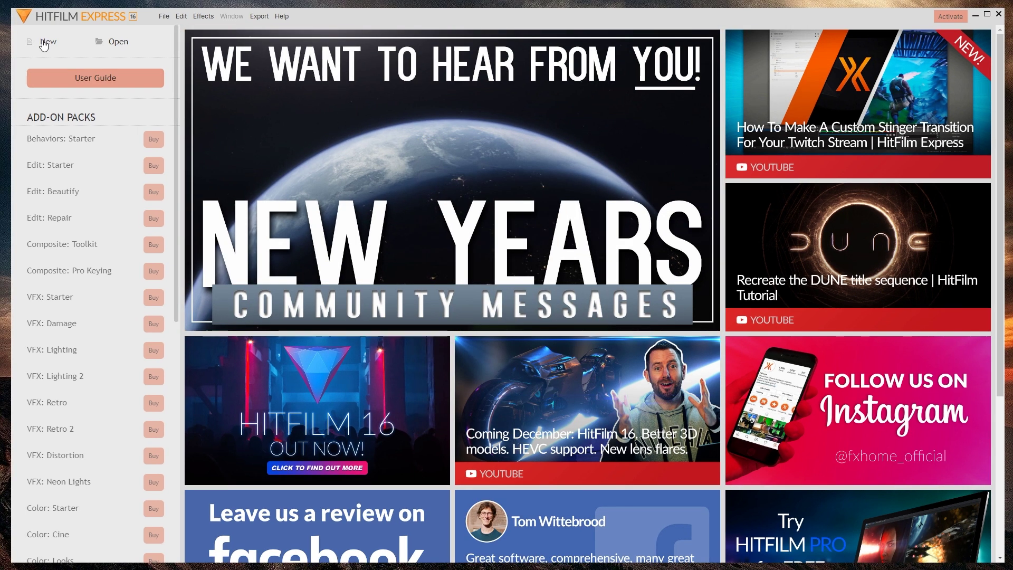
left_click(43, 44)
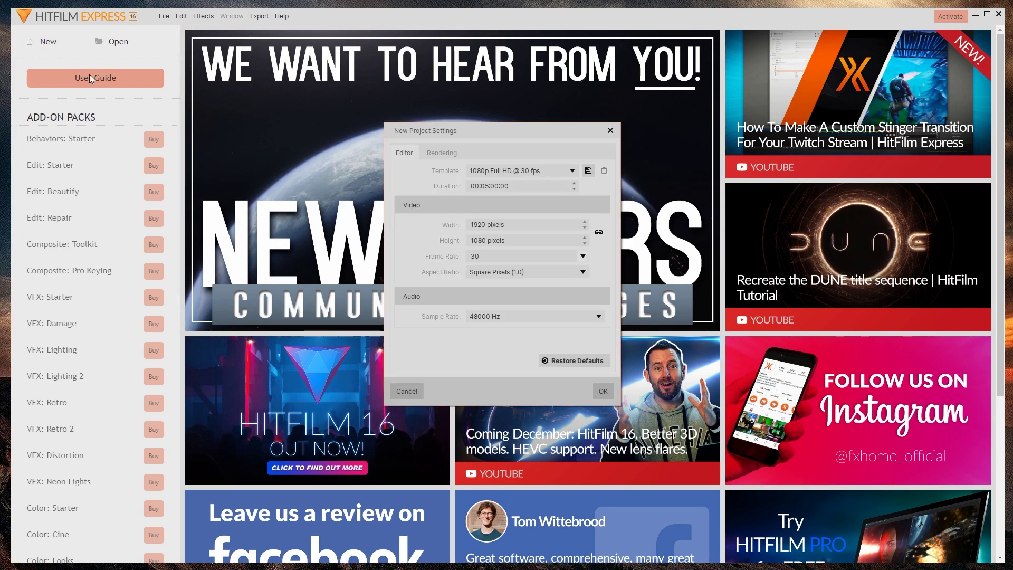
double_click(510, 173)
left_click(510, 172)
left_click(515, 172)
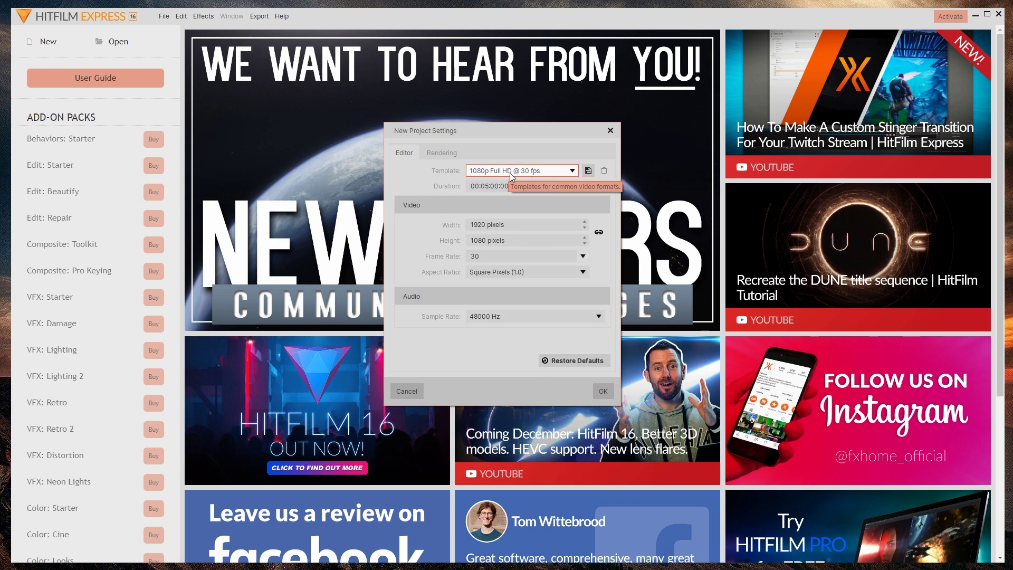
left_click(531, 172)
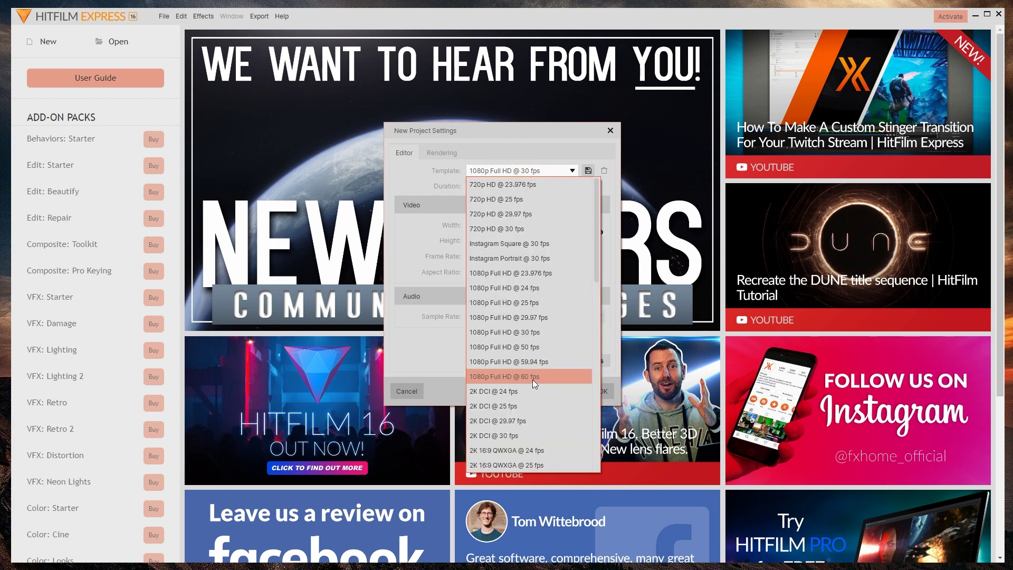
left_click(560, 169)
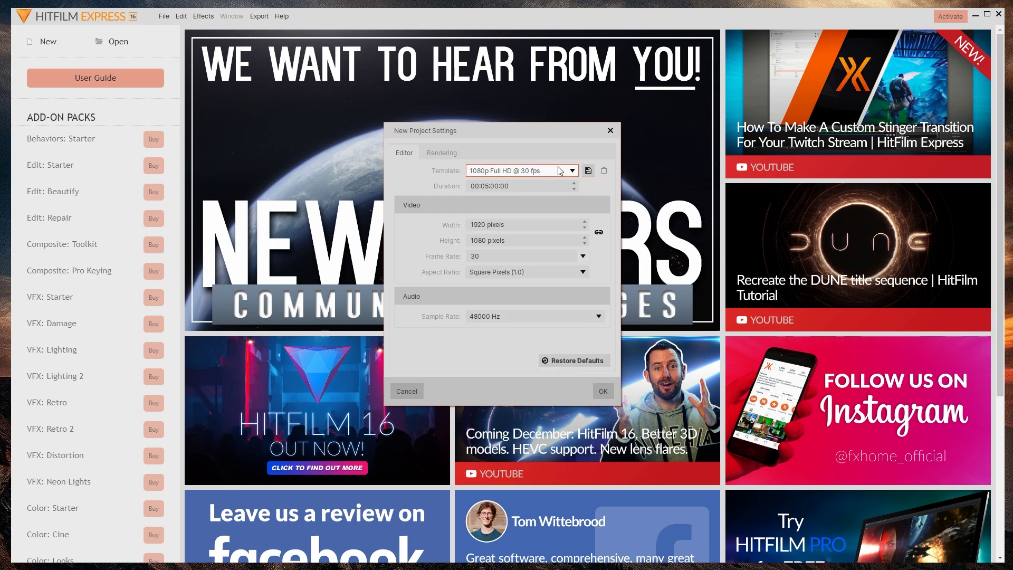
left_click(601, 391)
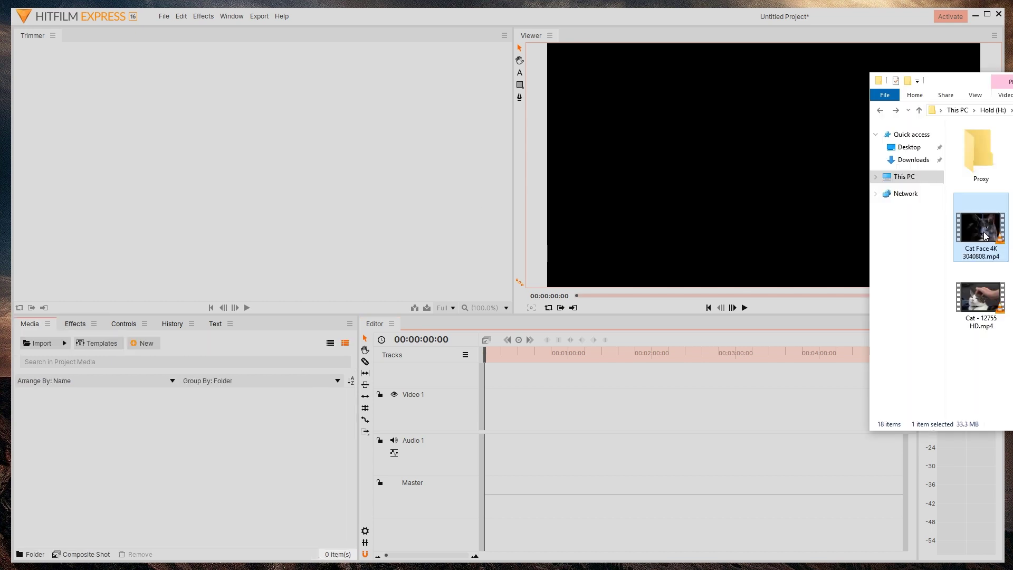
- Import Cat Face 4K 3040808.mp4 into Media, place it on Video 1, and match the sequence settings
left_click_drag(981, 227, 234, 428)
left_click(66, 439)
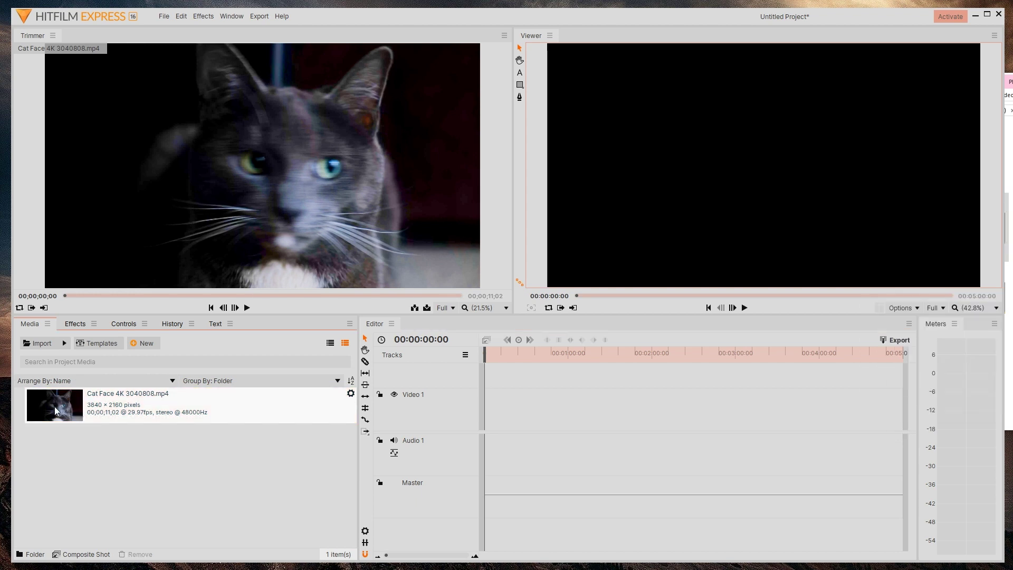
left_click_drag(54, 405, 502, 425)
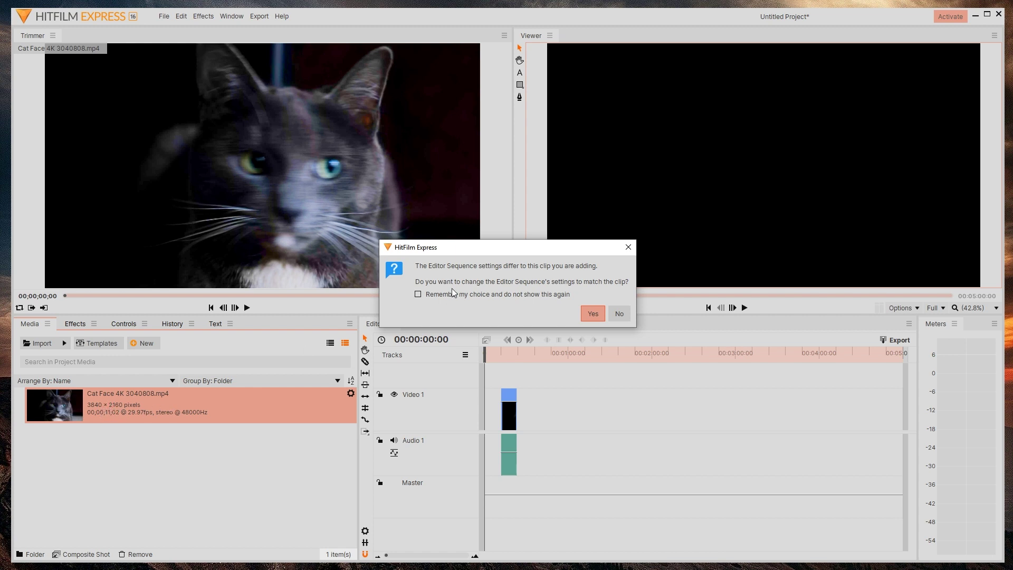
left_click(592, 315)
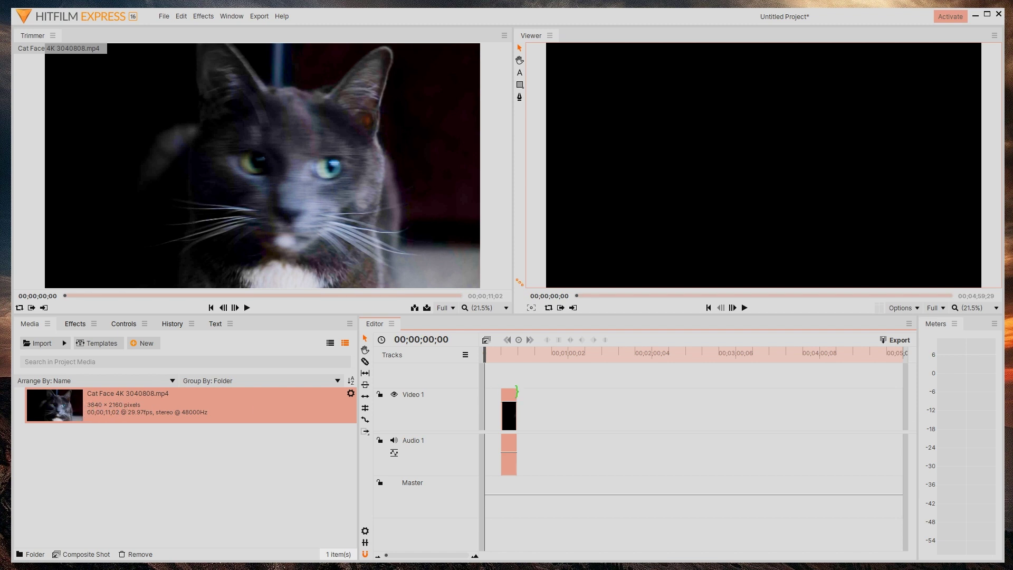
- Move the cat clip to the timeline start, trim its end, and split it at 00;00;06;04
left_click_drag(509, 399, 493, 399)
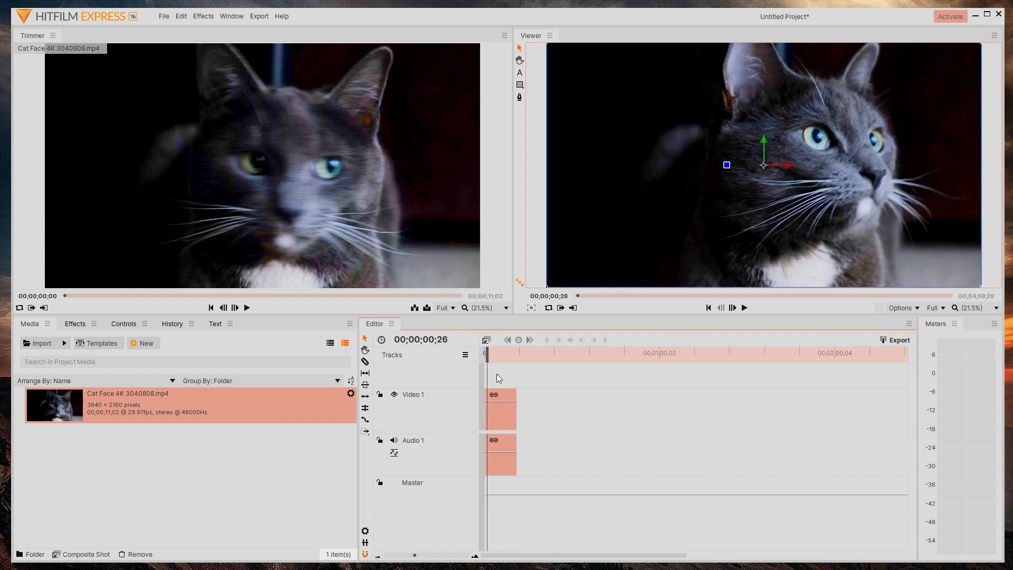
scroll(495, 372, "up", 4)
scroll(584, 375, "down", 2)
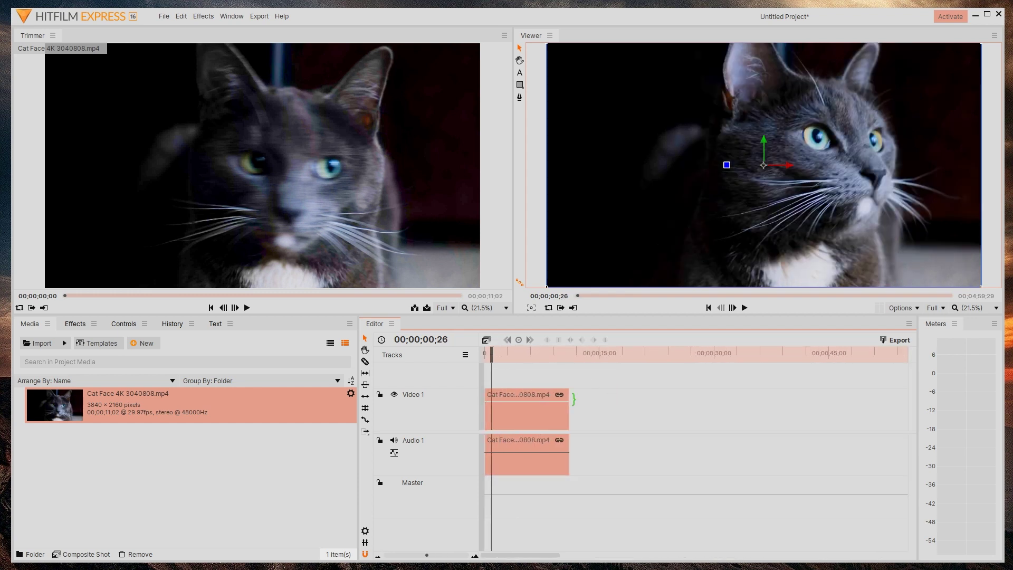
left_click_drag(572, 399, 531, 402)
right_click(543, 396)
left_click(622, 279)
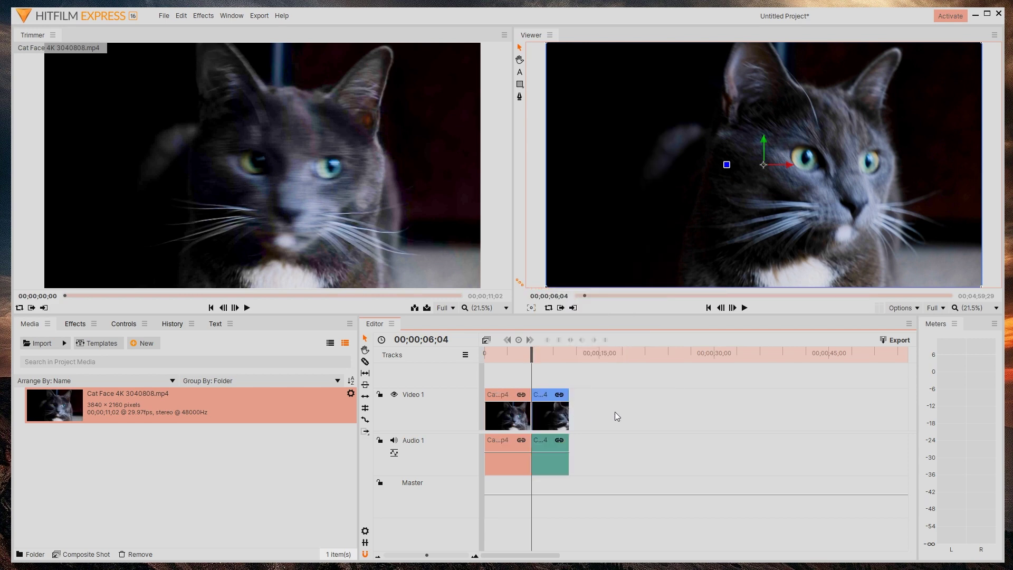
- Move the first piece after the second and ripple-delete the gaps so both join from the start
left_click_drag(506, 397, 632, 396)
key("ctrl+a")
right_click(501, 401)
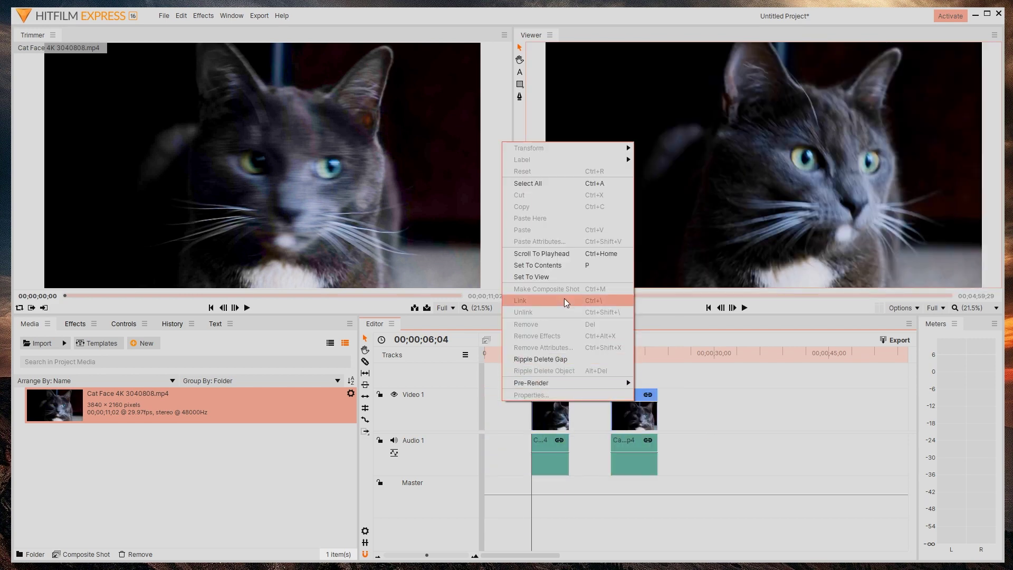
left_click(560, 358)
right_click(538, 416)
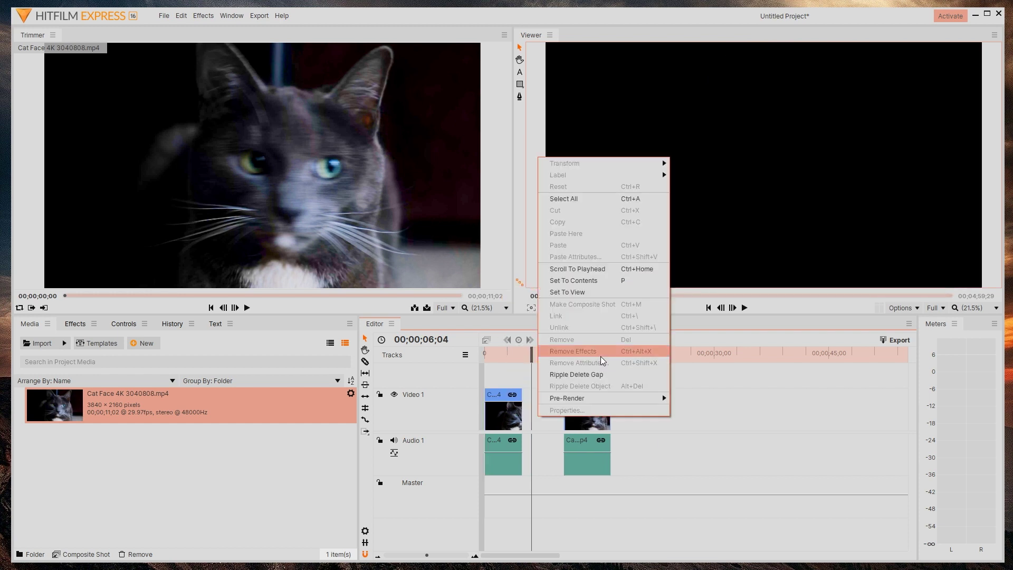
left_click(593, 376)
key("Home")
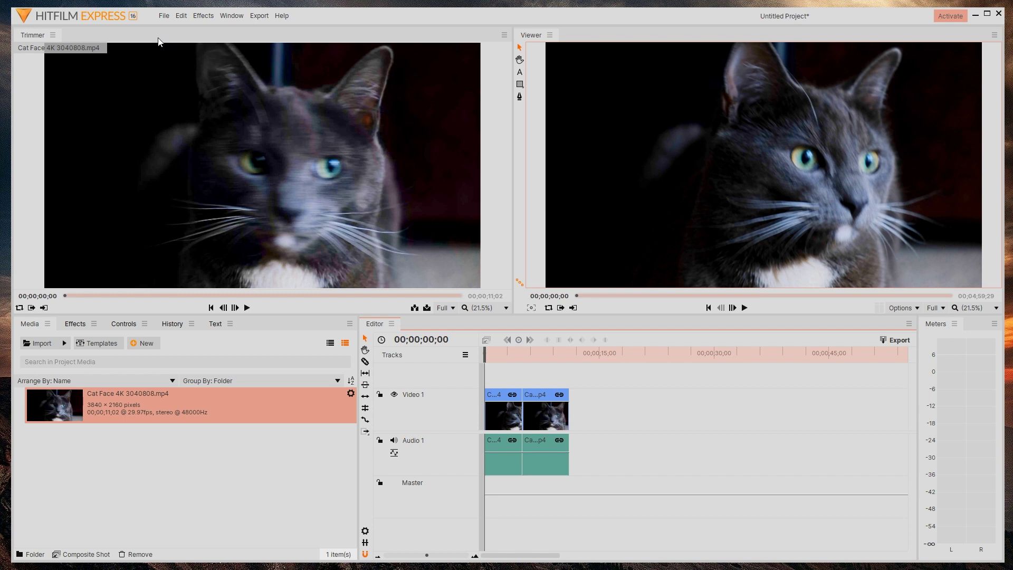
- Export the timeline to a file named anything.mp4 on the Desktop with the YouTube 1080p HD preset
left_click(259, 16)
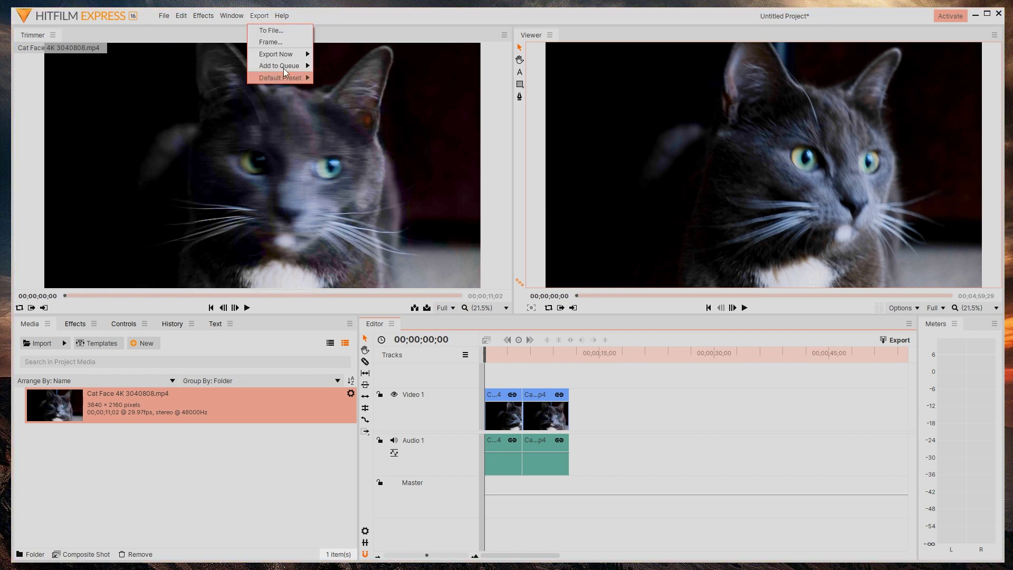
left_click(291, 31)
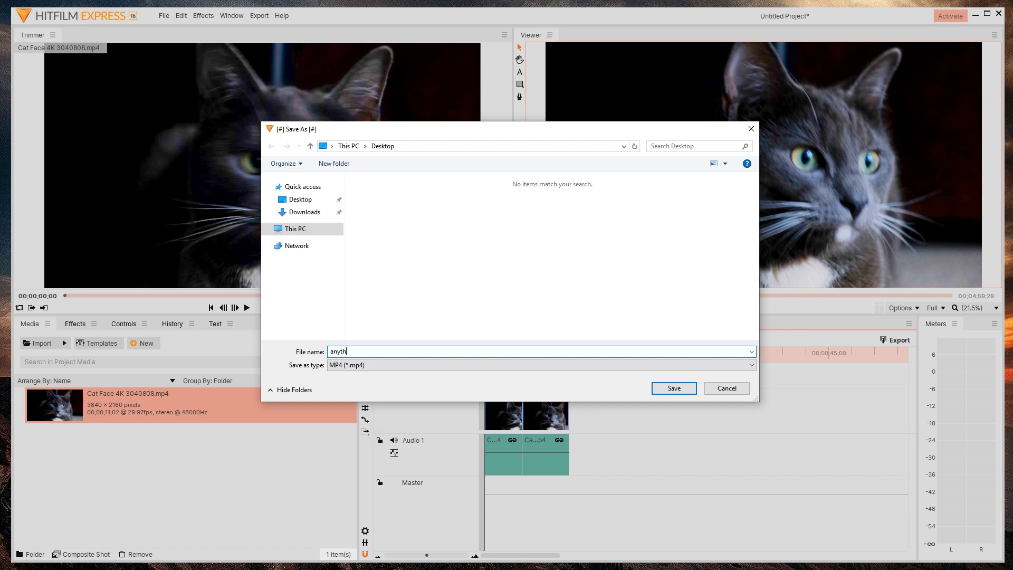
type("anything")
left_click(674, 388)
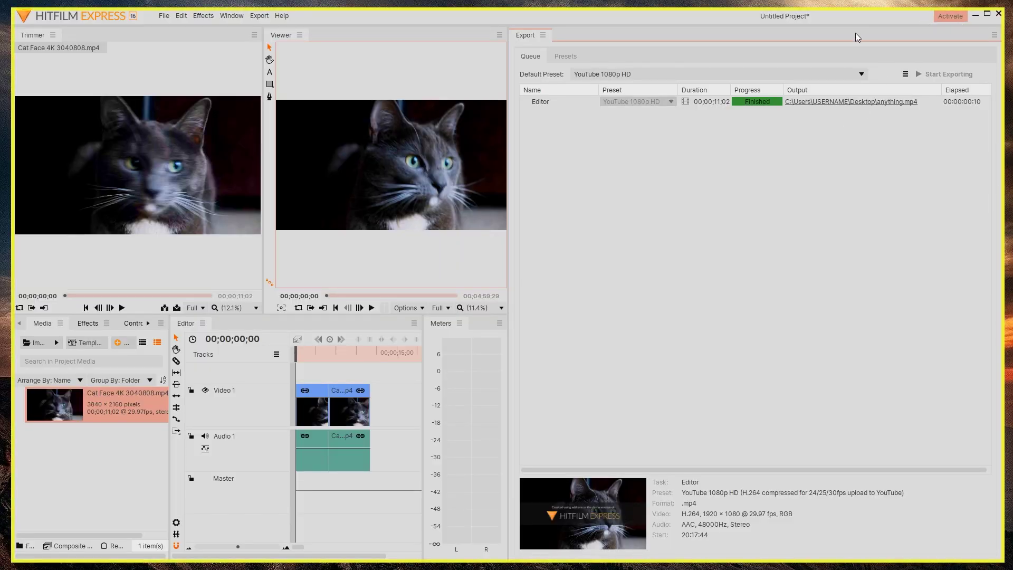
- Request a free licence, then activate by logging in with the FXhome account e-mail and password
left_click(952, 17)
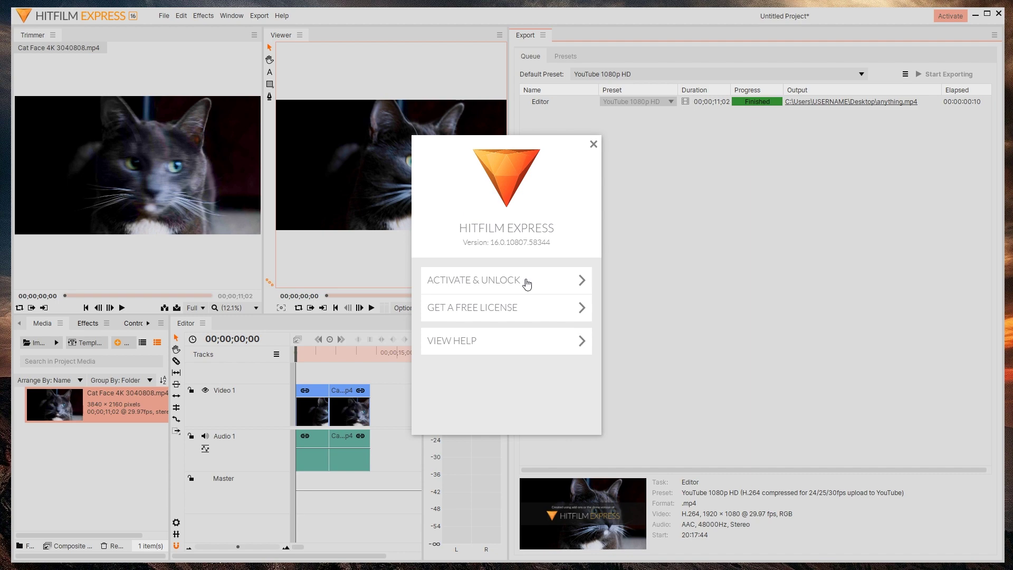
left_click(494, 311)
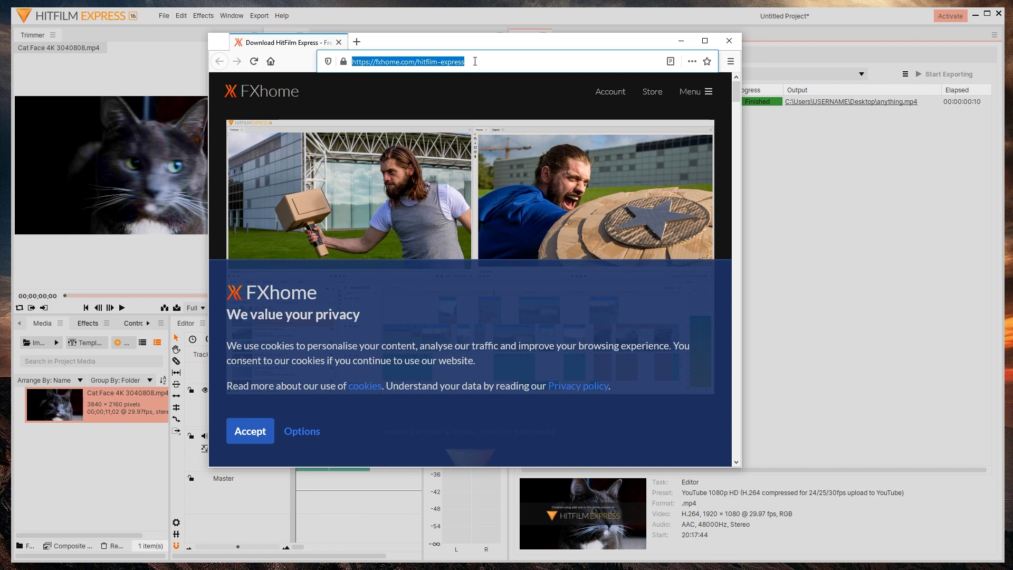
left_click(728, 40)
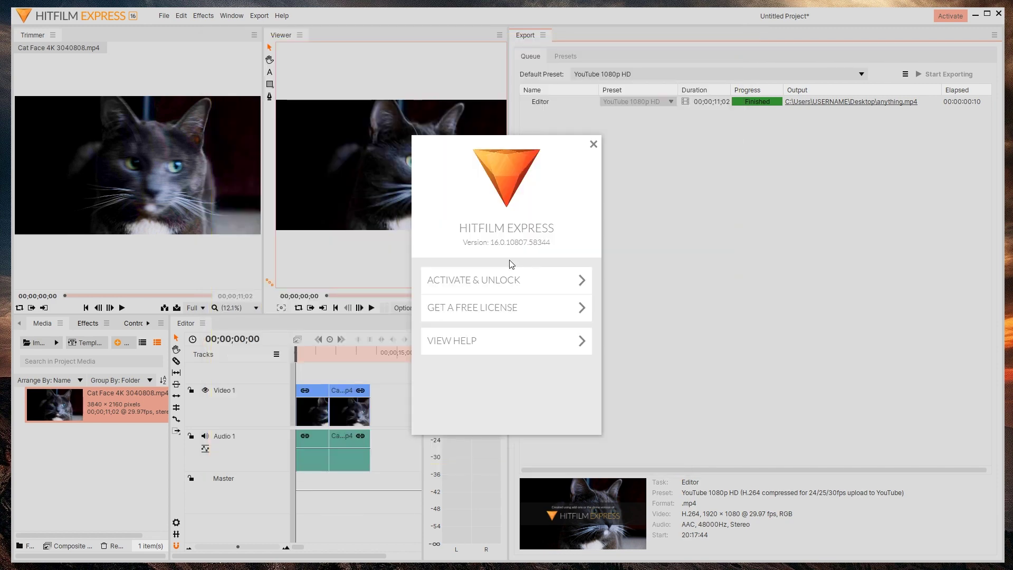
left_click(490, 285)
left_click(485, 228)
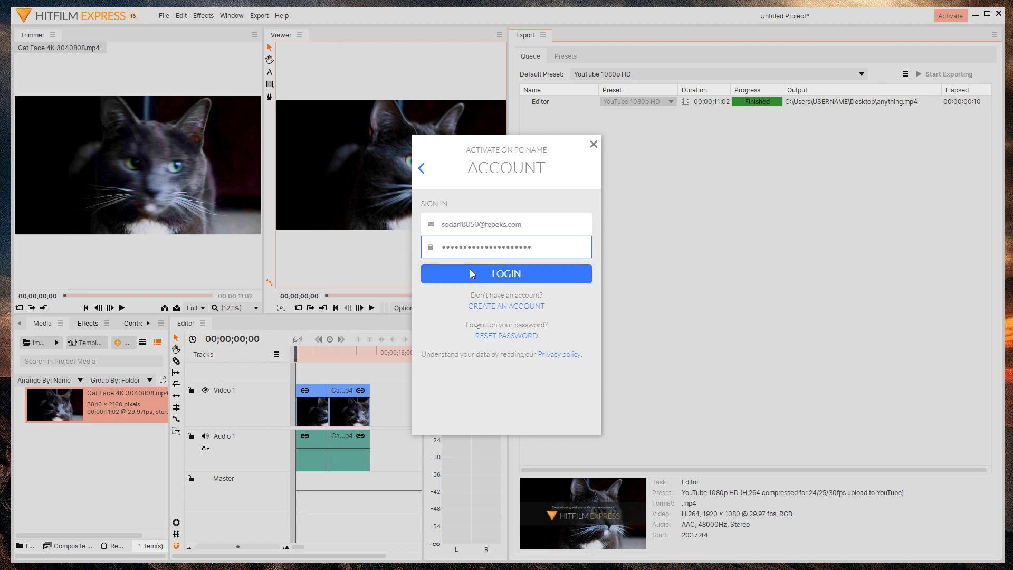
left_click(469, 269)
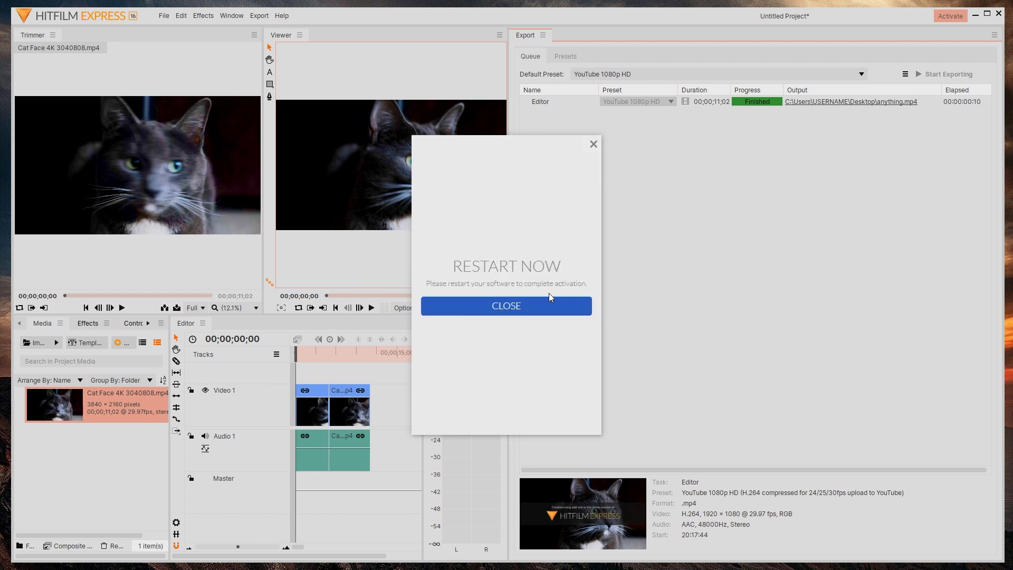
- Dismiss the restart notice, save the project as cat1.hfp, and quit HitFilm Express
left_click(494, 307)
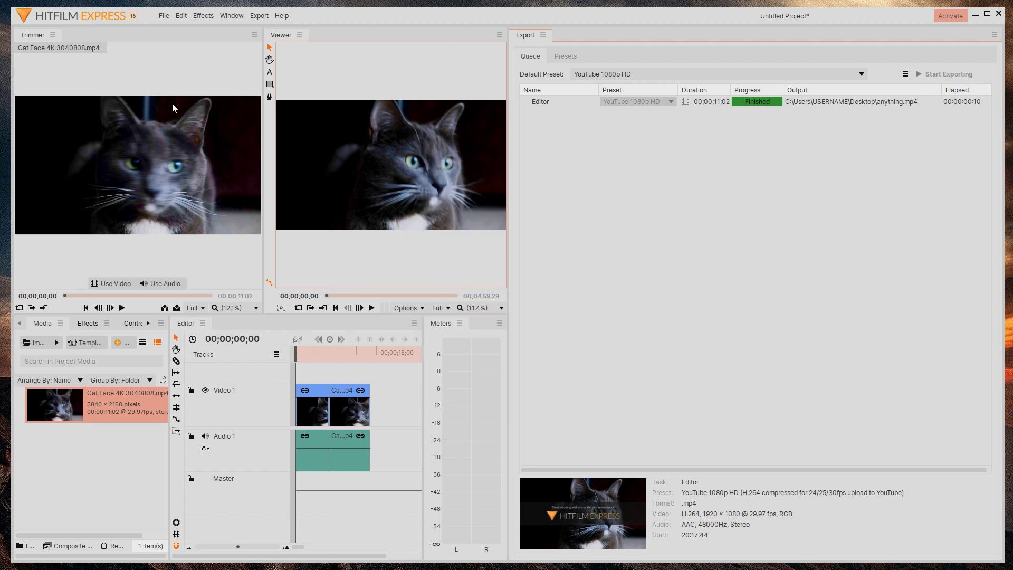
left_click(167, 16)
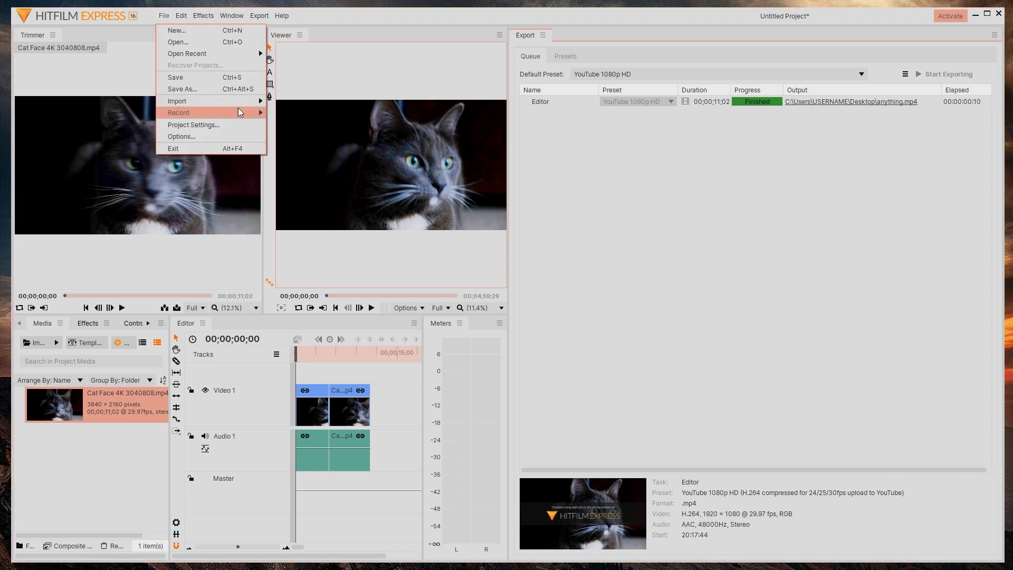
left_click(199, 89)
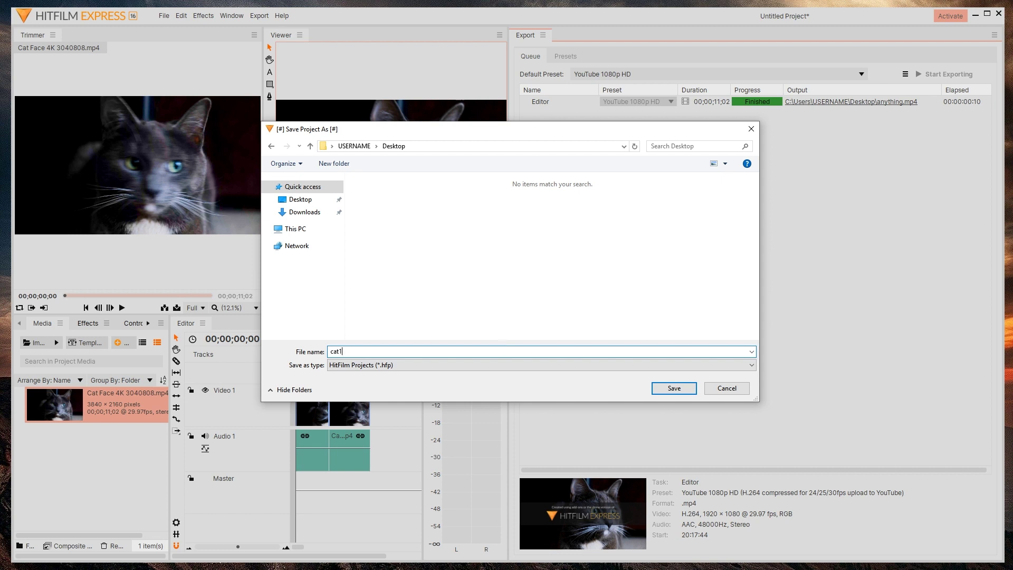
type("cat1")
key("Return")
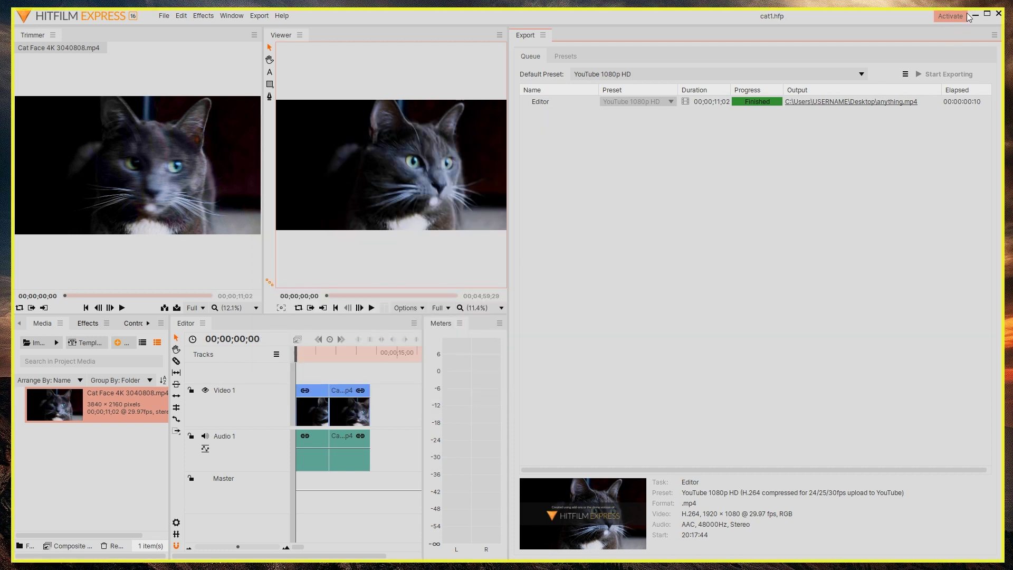
left_click(997, 16)
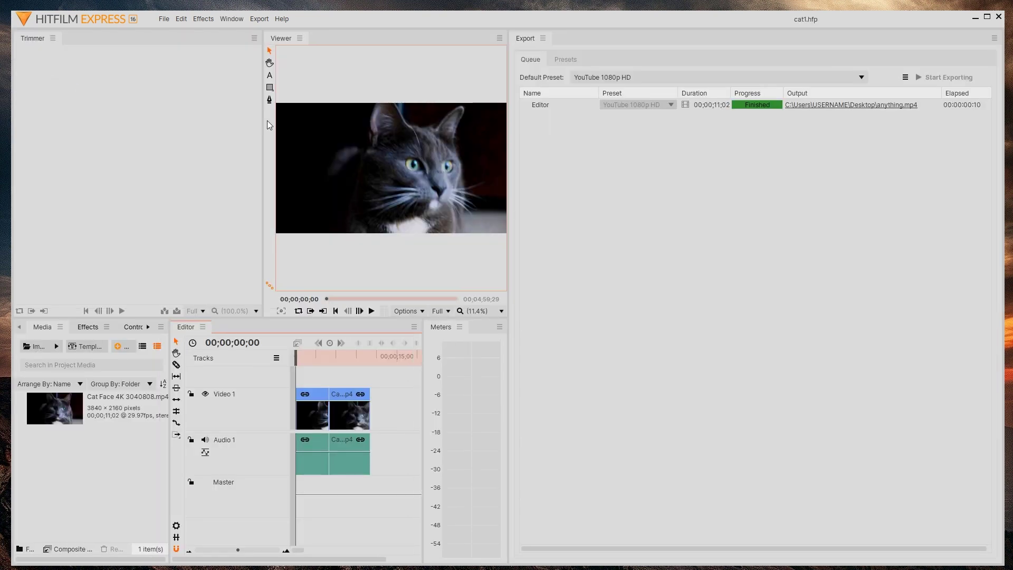
- Duplicate the finished anything.mp4 export task and run it to produce anything[2].mp4
right_click(570, 110)
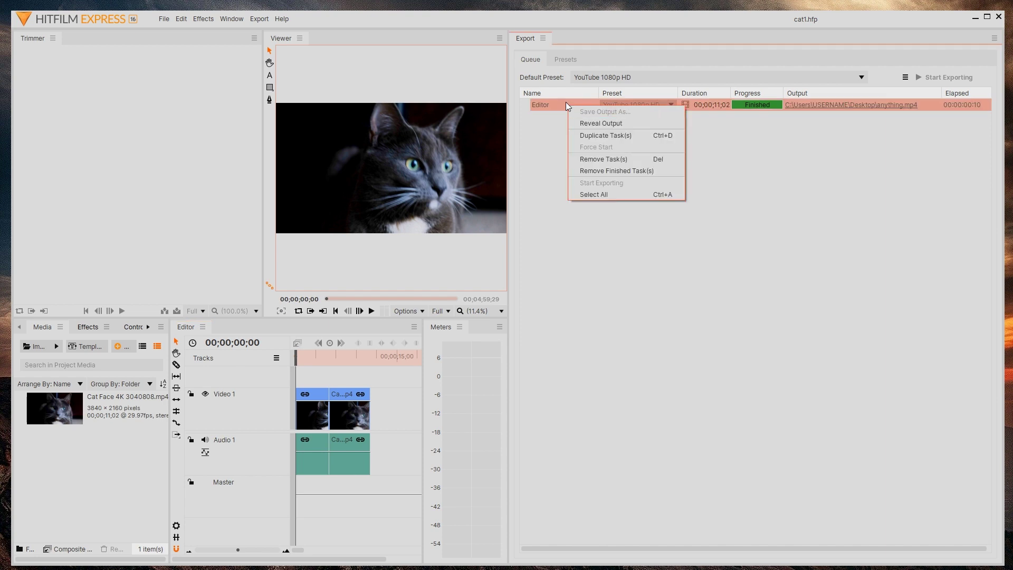
left_click(609, 136)
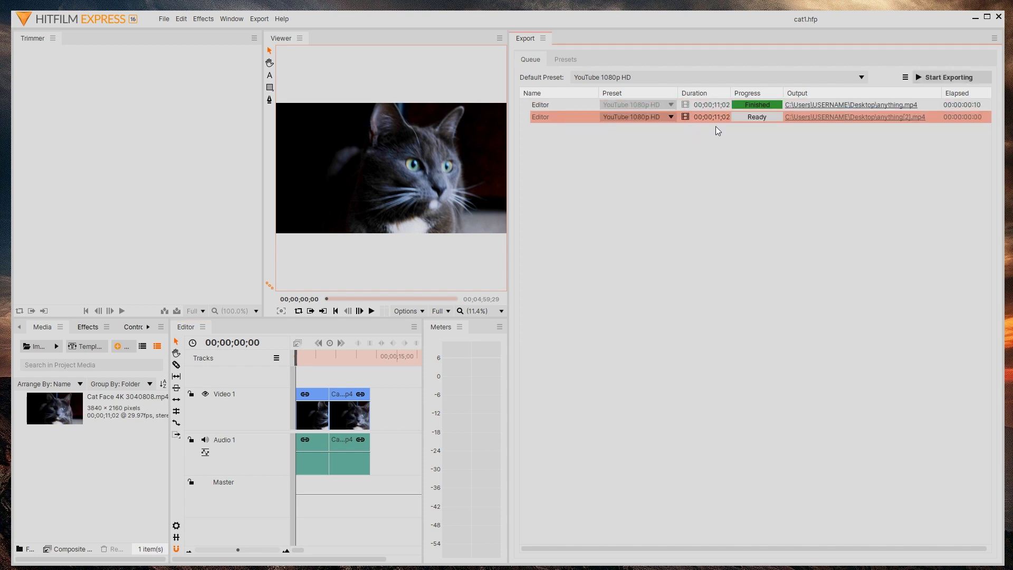
left_click(944, 78)
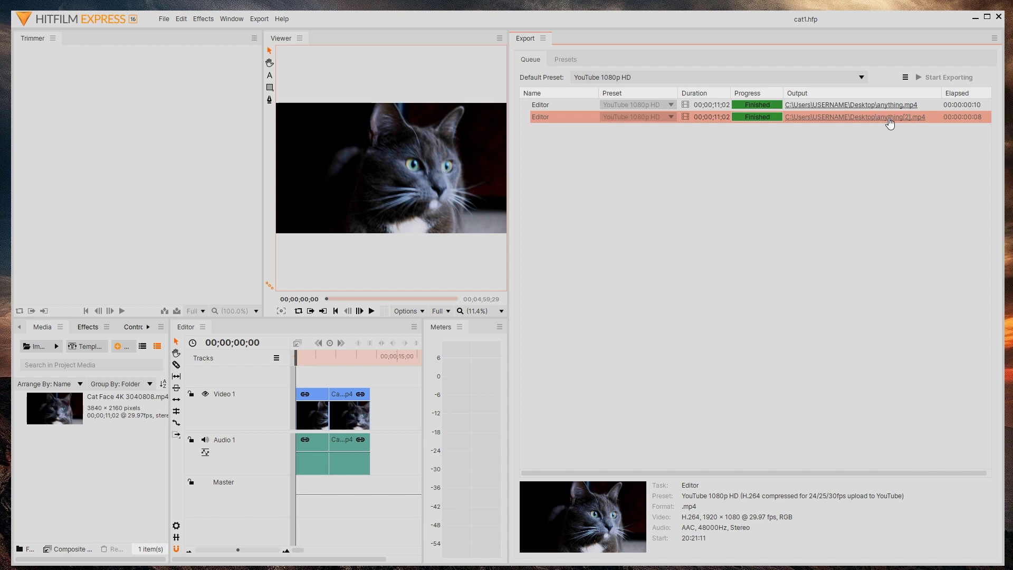
- Play anything[2].mp4 and anything.mp4 in VLC to compare them for the watermark
left_click(896, 117)
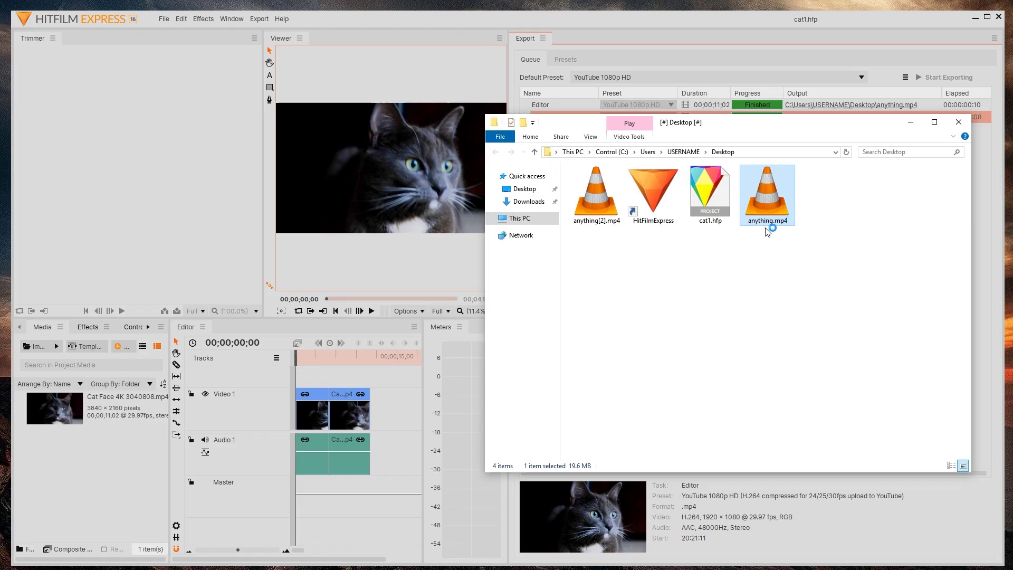
double_click(768, 227)
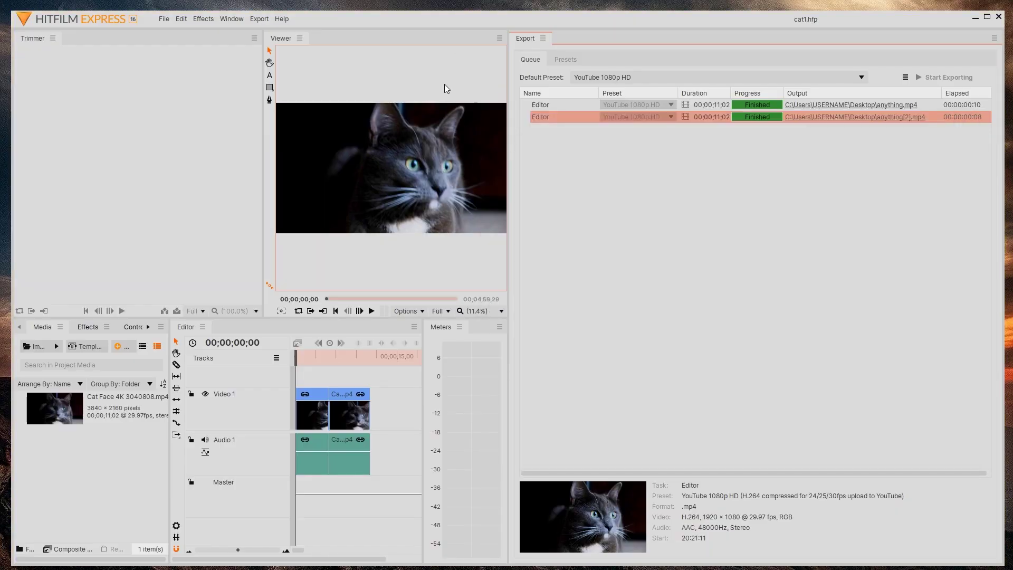
- Drag Leave Color from the Stylize effects folder onto the second Cat Face clip on Video 1
left_click(543, 38)
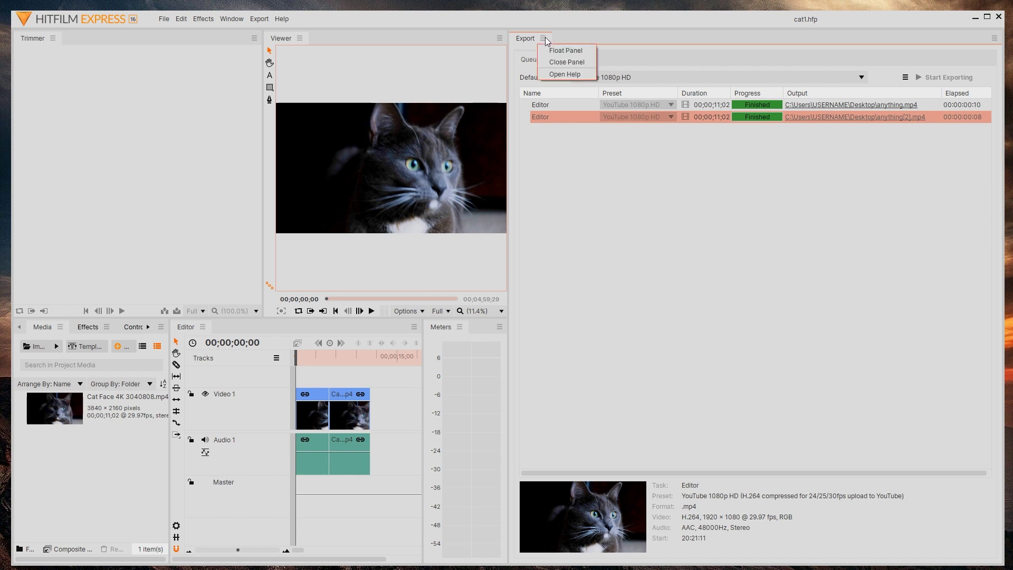
left_click(560, 61)
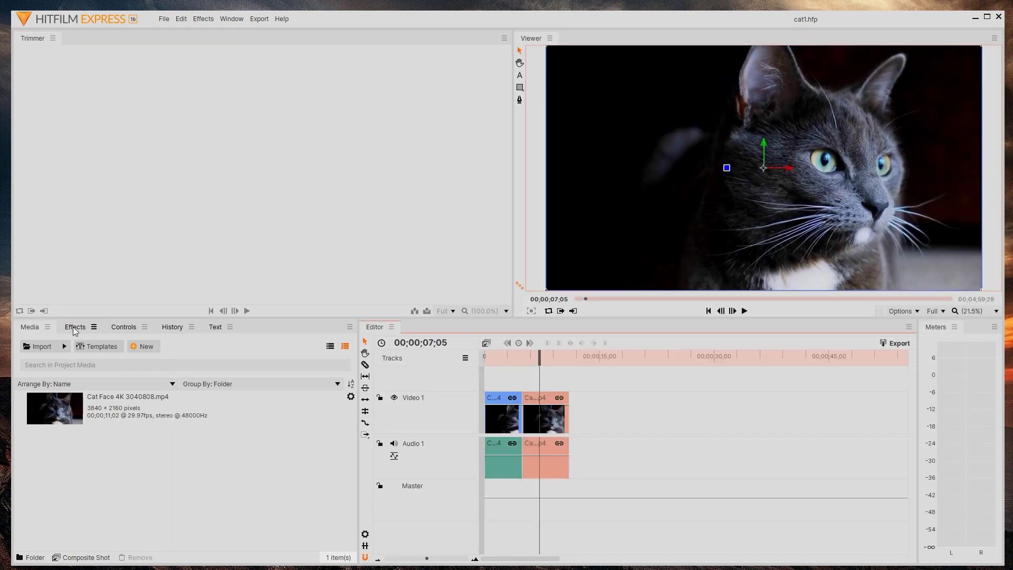
left_click(75, 328)
scroll(67, 422, "down", 4)
left_click(20, 487)
left_click(20, 474)
scroll(64, 438, "down", 4)
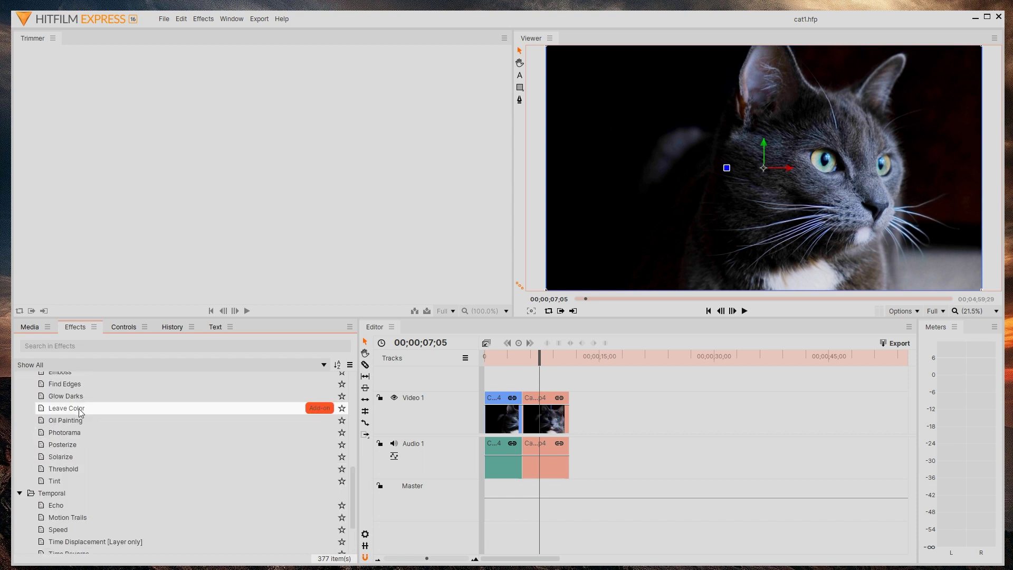
left_click_drag(71, 411, 539, 414)
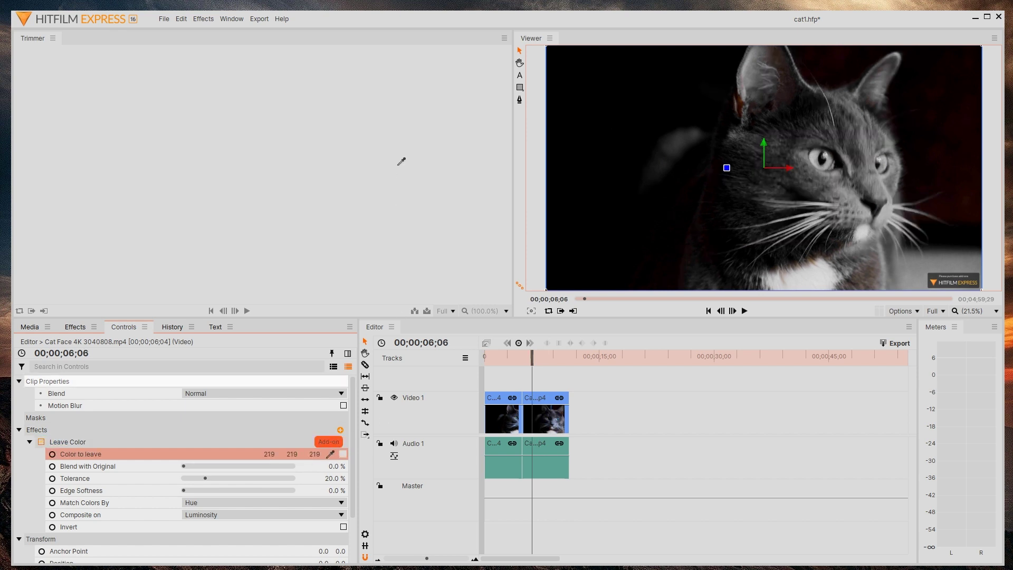
- Sample the cat's eye colour (35, 117, 124) as Leave Color's colour to keep, toggling the effect to compare
left_click(330, 453)
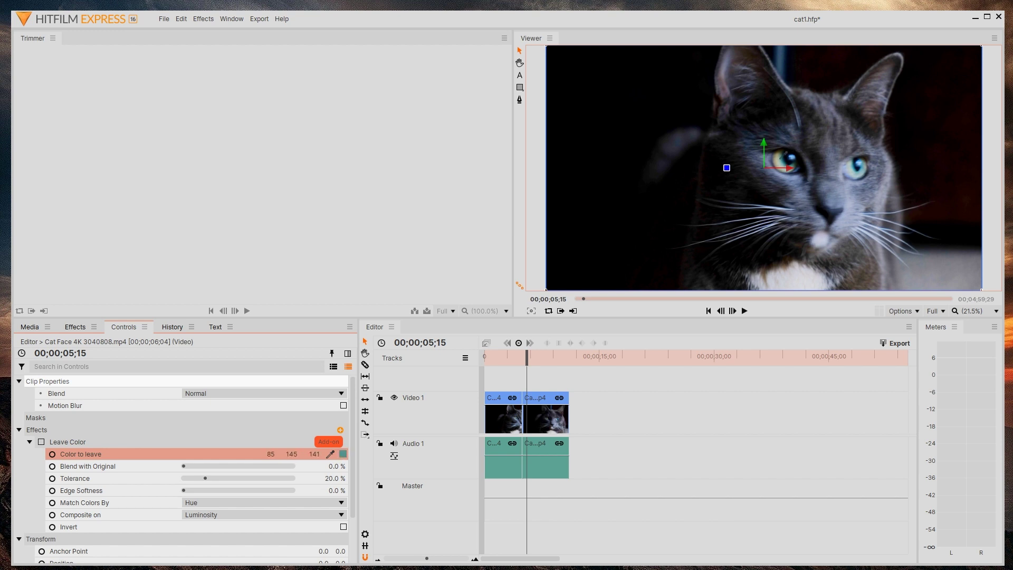
left_click(41, 442)
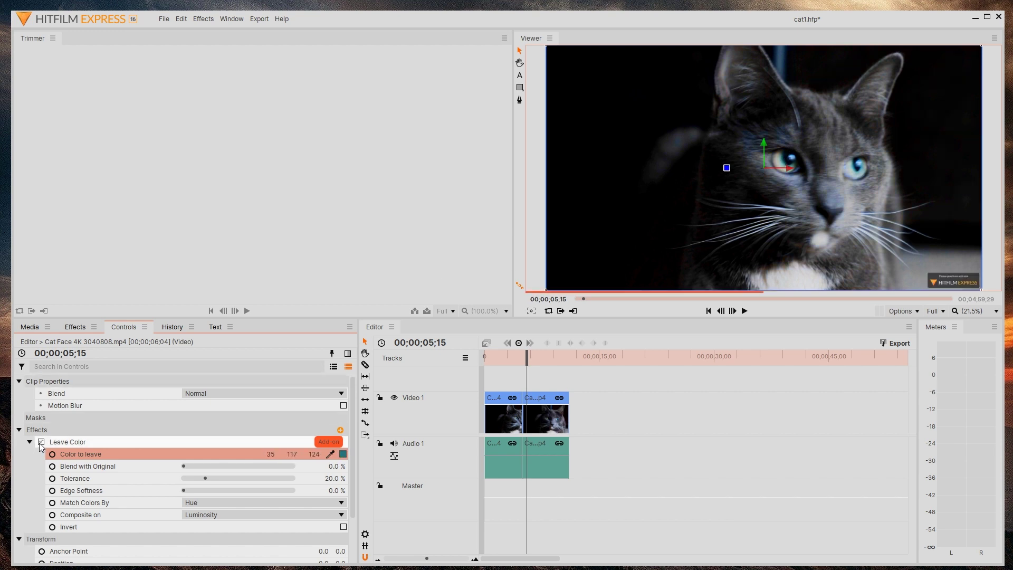
left_click(42, 442)
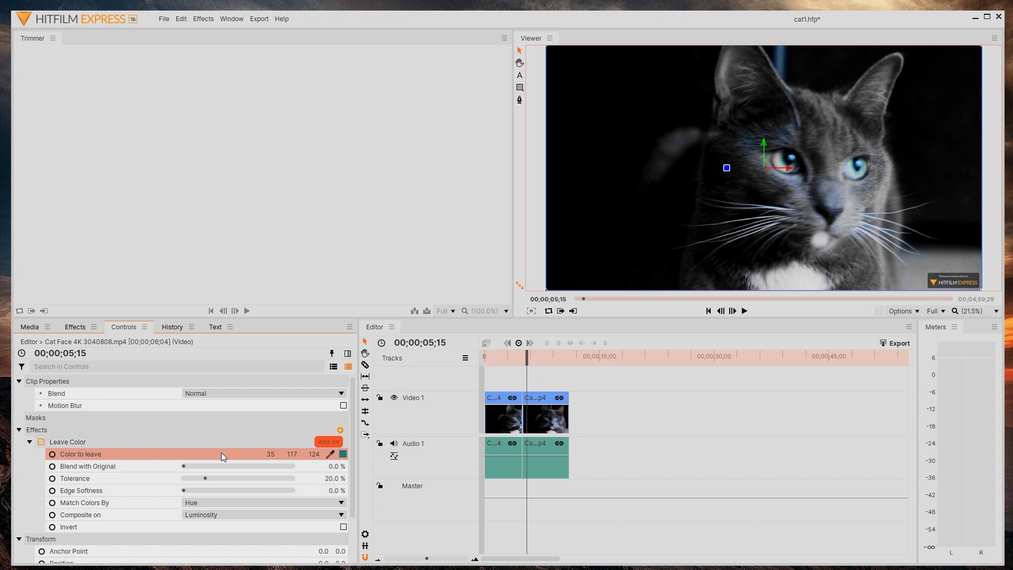
- Play the timeline and scrub into the second clip to about 02;08 to preview the effect
key("space")
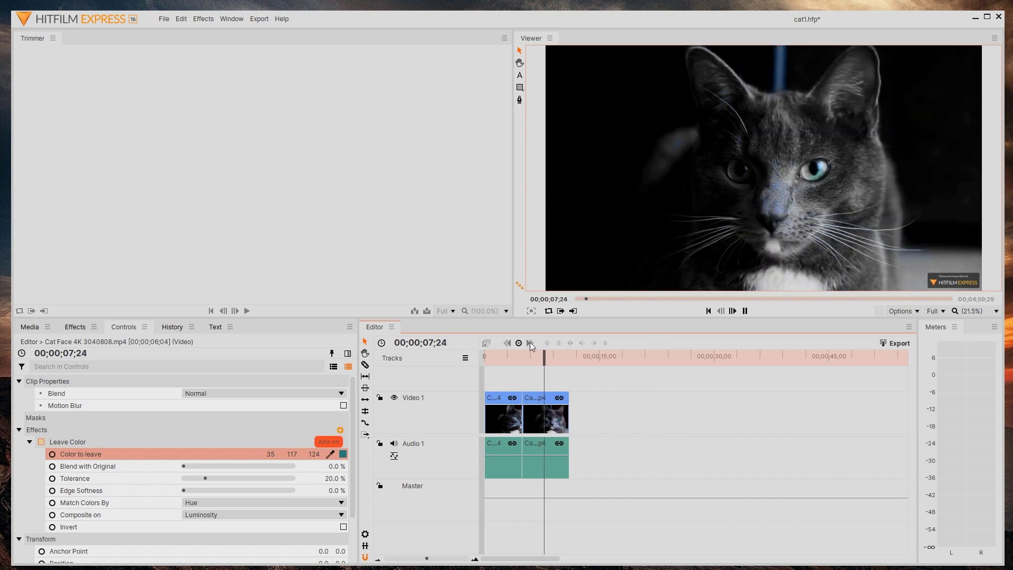
left_click(495, 356)
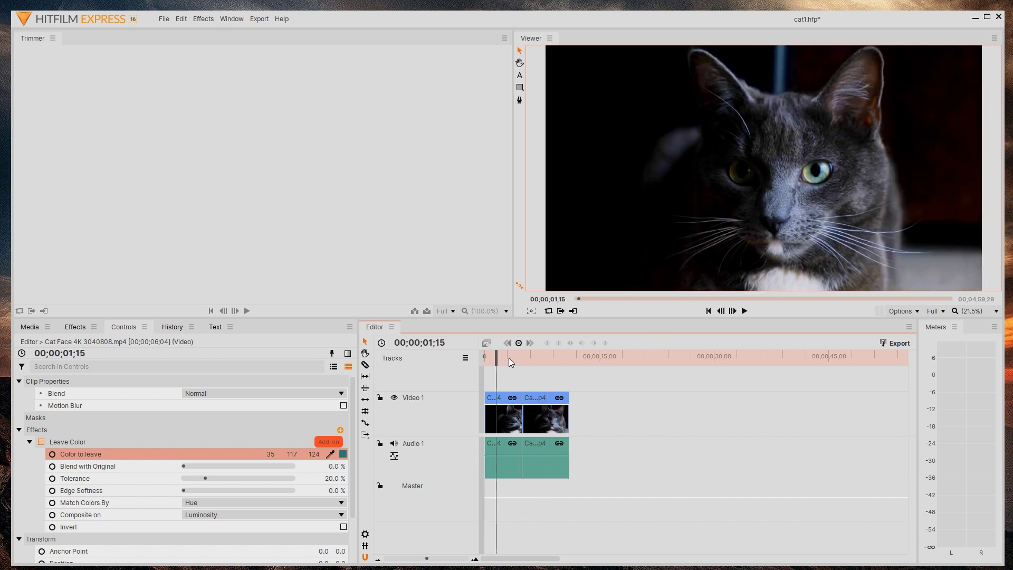
left_click(501, 399)
left_click(530, 401)
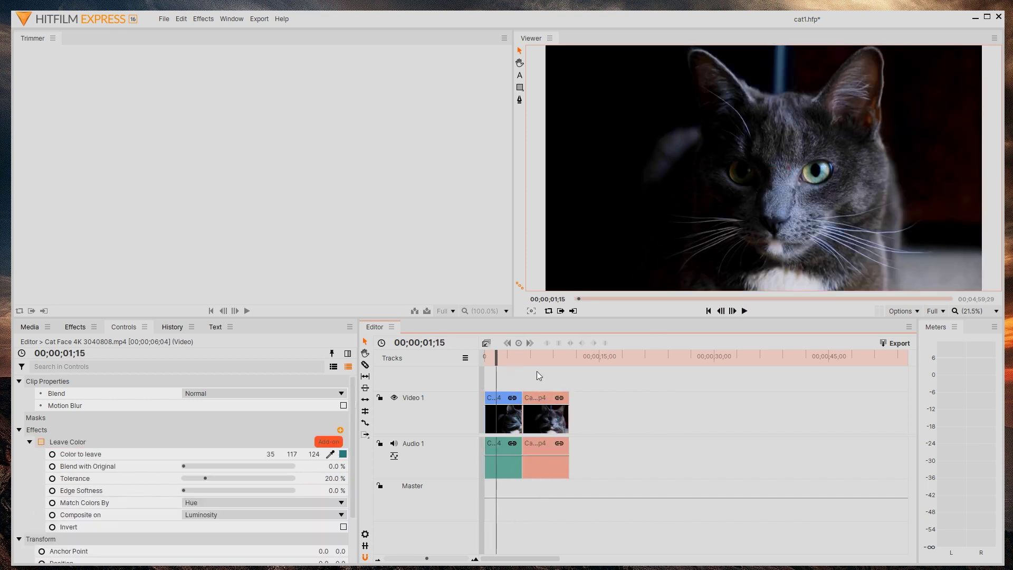
left_click(538, 357)
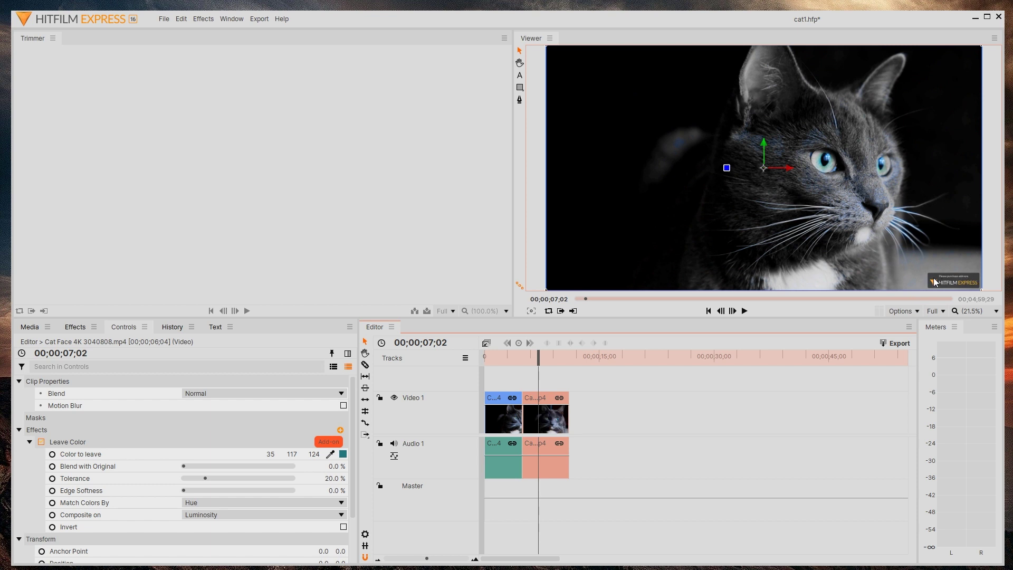
left_click_drag(527, 356, 502, 362)
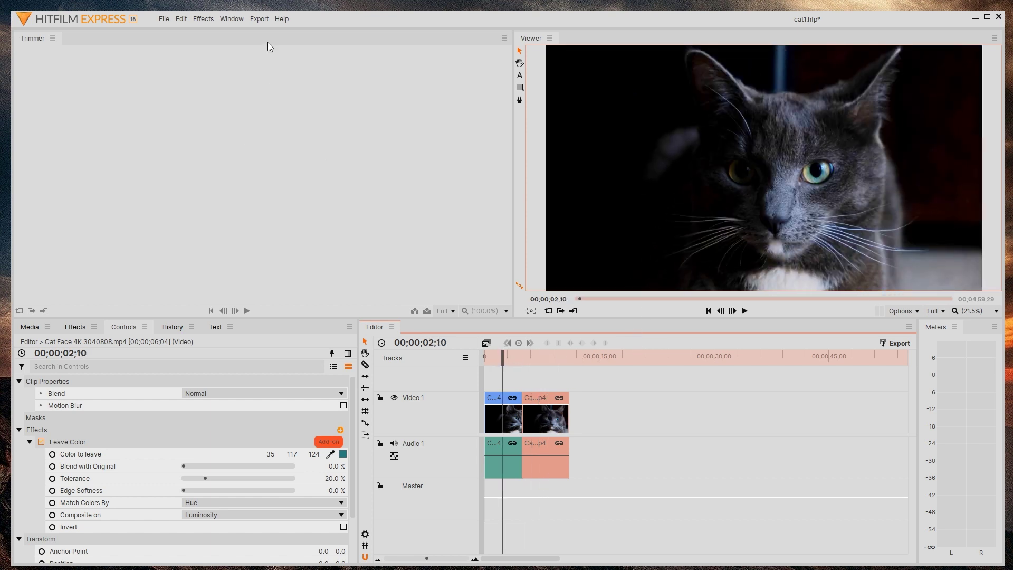
- Export the timeline contents as anything3.mp4 to the Desktop, then reveal the 19.6 MB file in Explorer
left_click(259, 18)
left_click(269, 35)
left_click(193, 99)
left_click(108, 241)
left_click(110, 241)
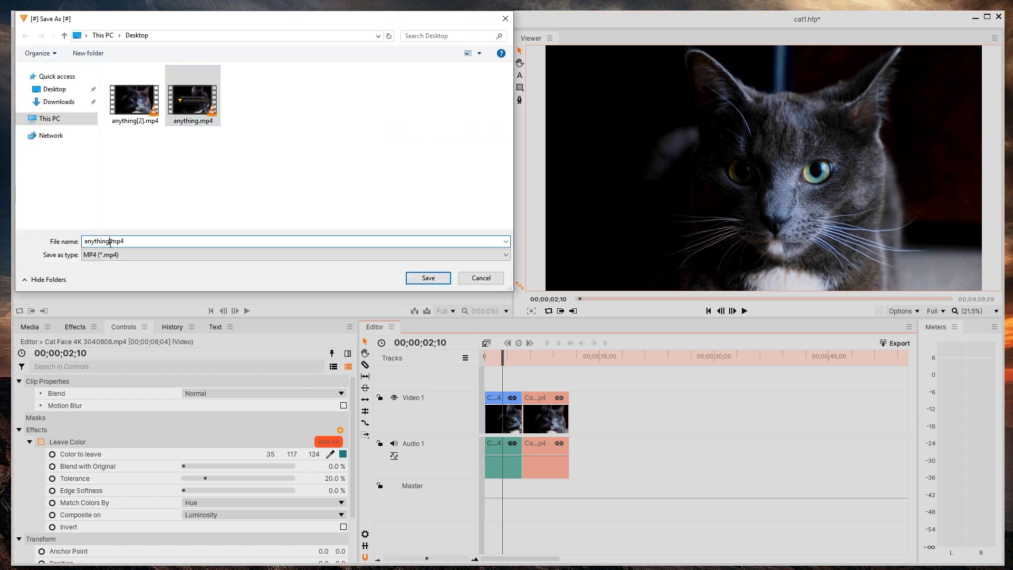
type("3")
left_click(428, 278)
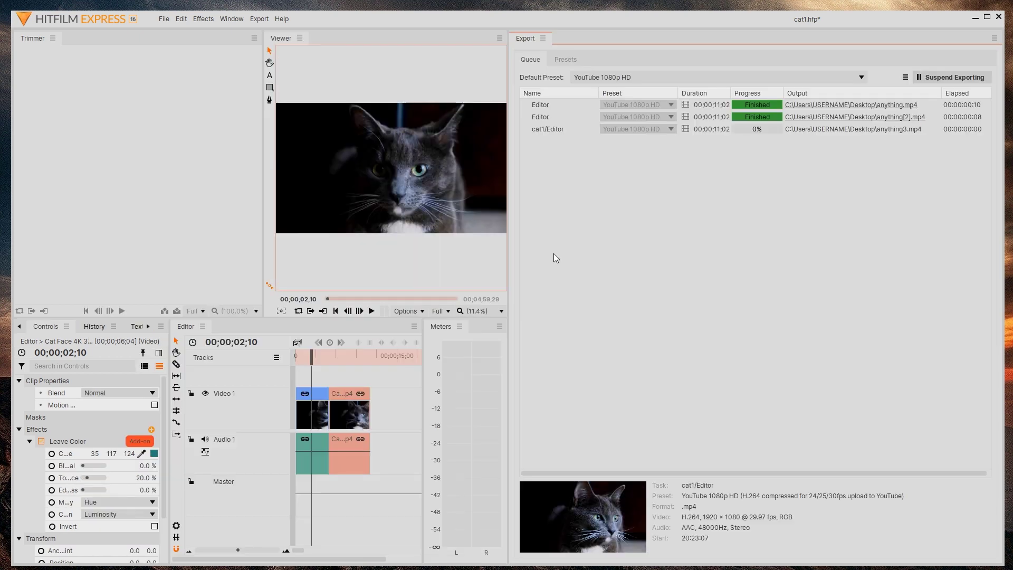
left_click(837, 129)
- Play the exported anything3.mp4 in VLC to check the add-on watermark, then close the player
left_click_drag(829, 129, 734, 134)
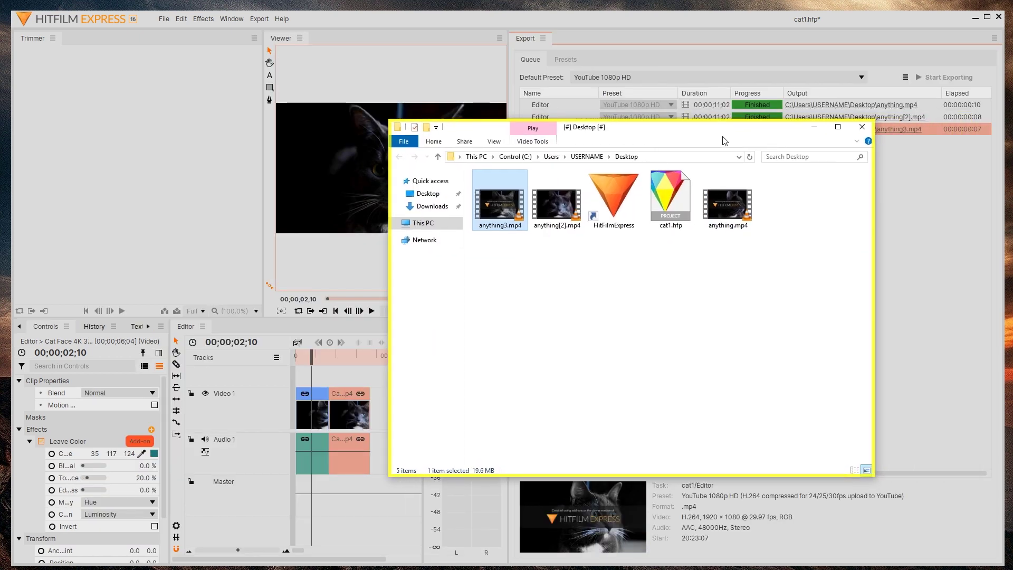
double_click(502, 203)
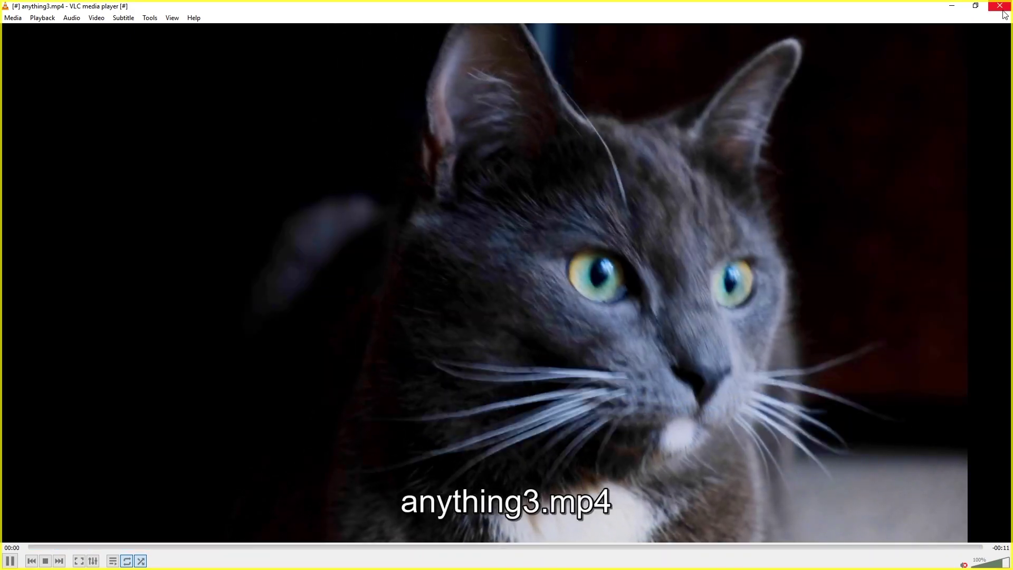
left_click(1001, 8)
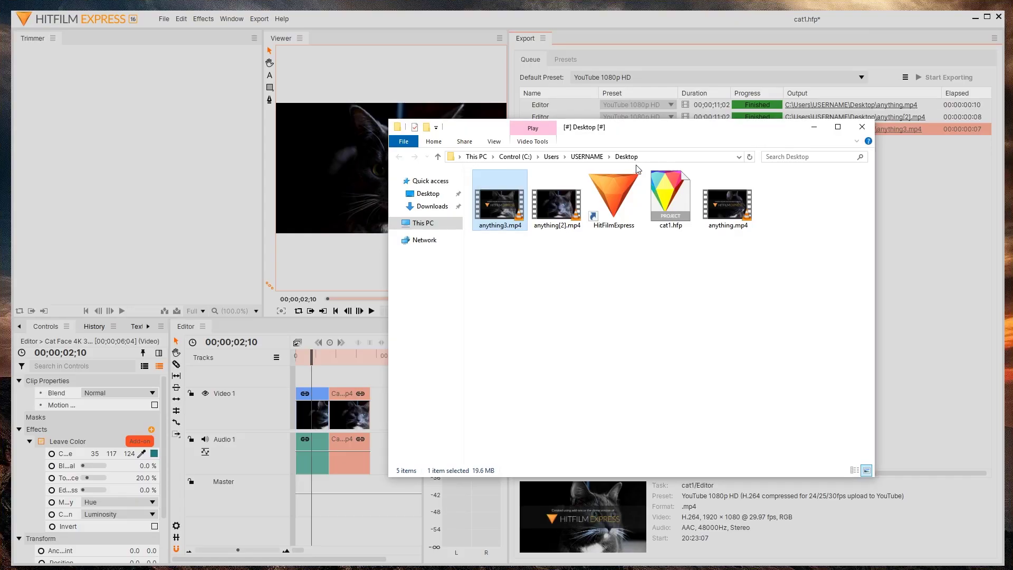
- Widen the viewer over the export area, collapse the Effects and Transform properties, and show the effects library
left_click(639, 20)
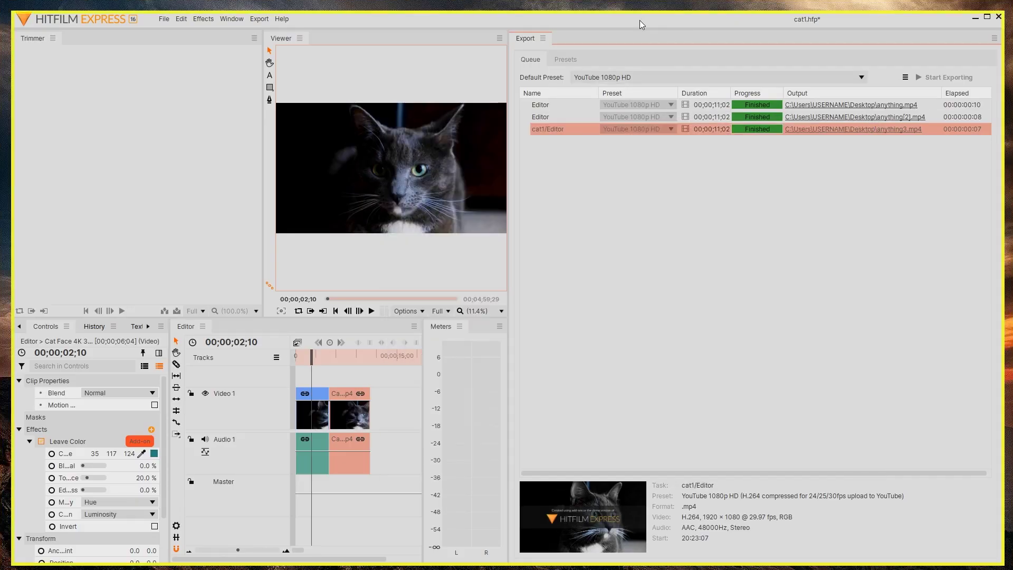
left_click_drag(508, 84, 859, 43)
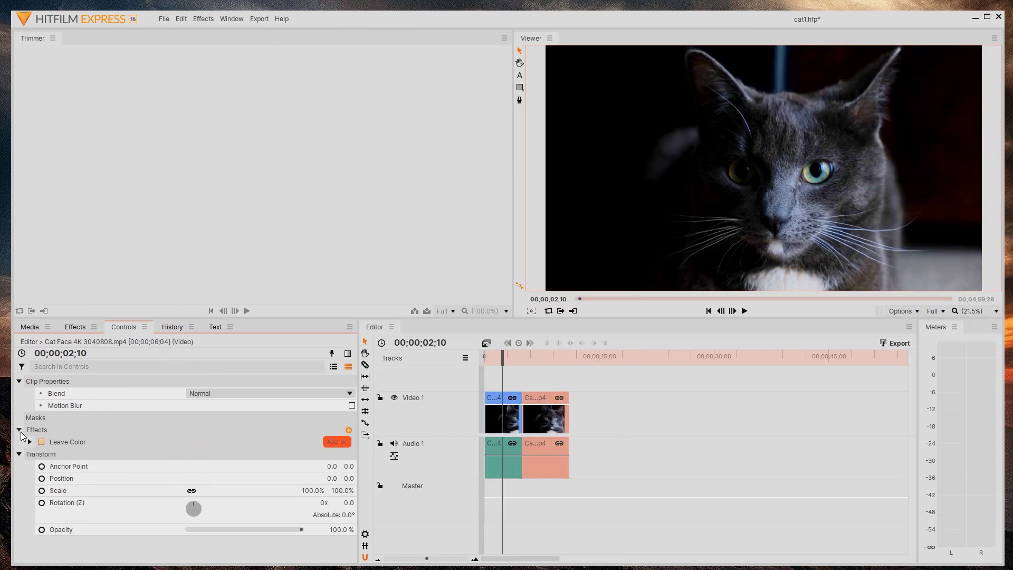
left_click(19, 430)
left_click(20, 442)
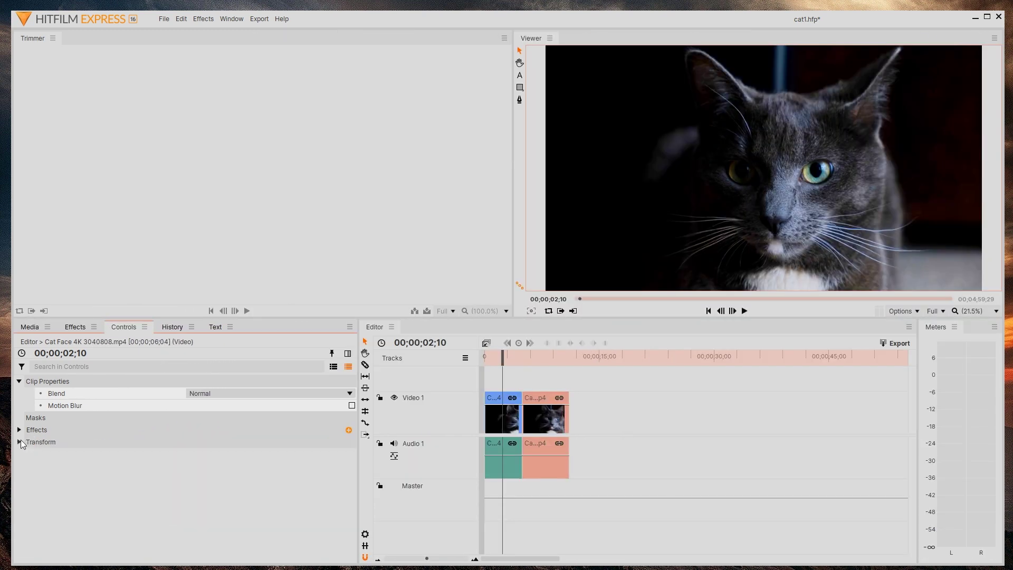
left_click(75, 327)
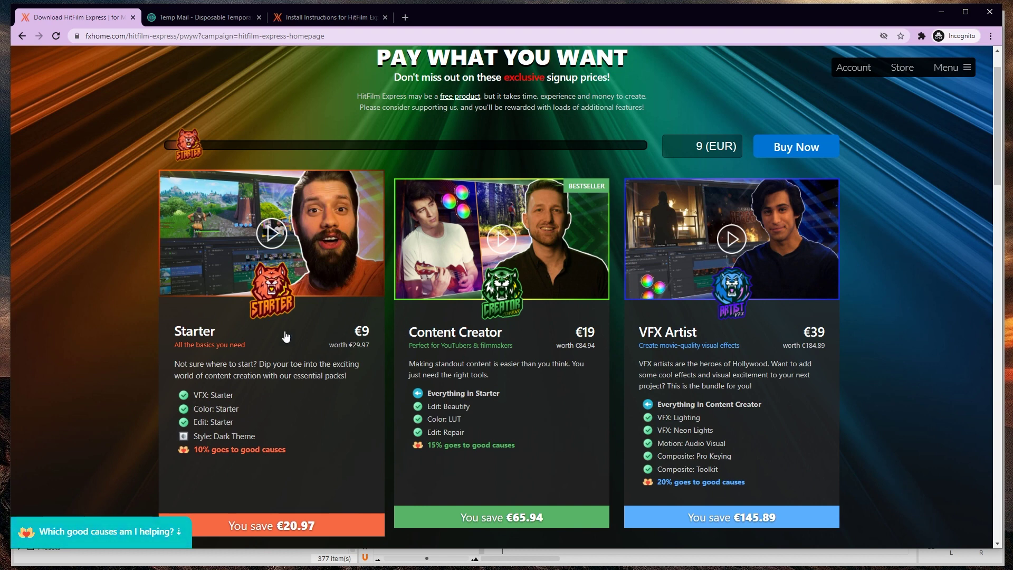
- Raise the pay-what-you-want price to 52 EUR, then view the HitFilm Pro page and its purchase options
left_click(274, 157)
left_click_drag(274, 157, 408, 154)
left_click(967, 72)
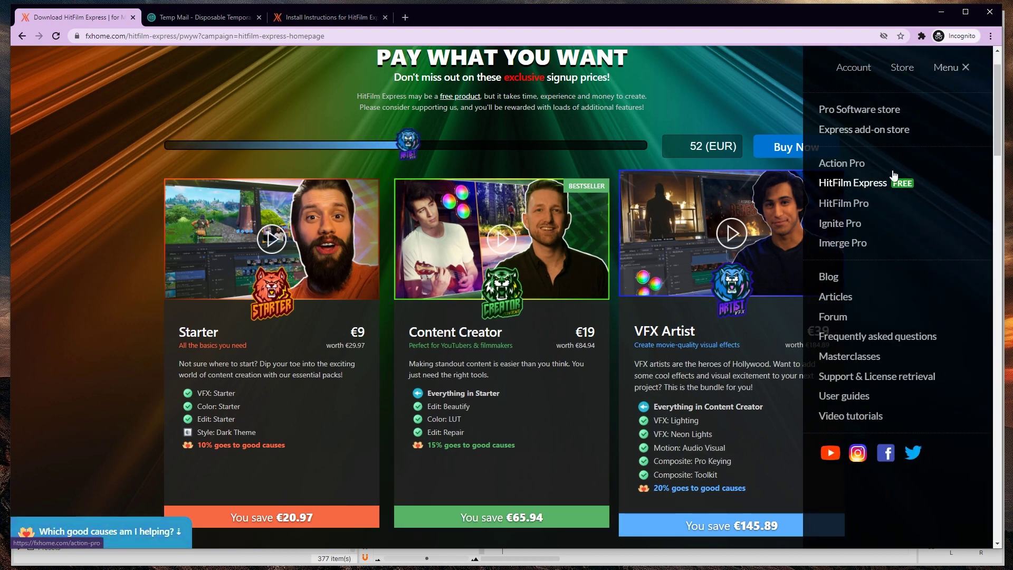
left_click(863, 203)
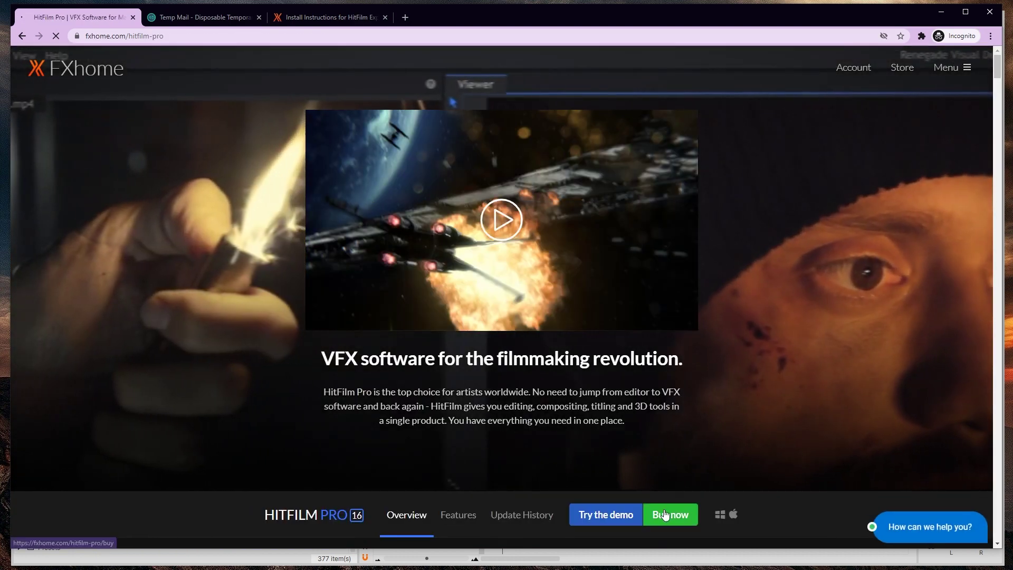
left_click(664, 515)
key("alt+Left")
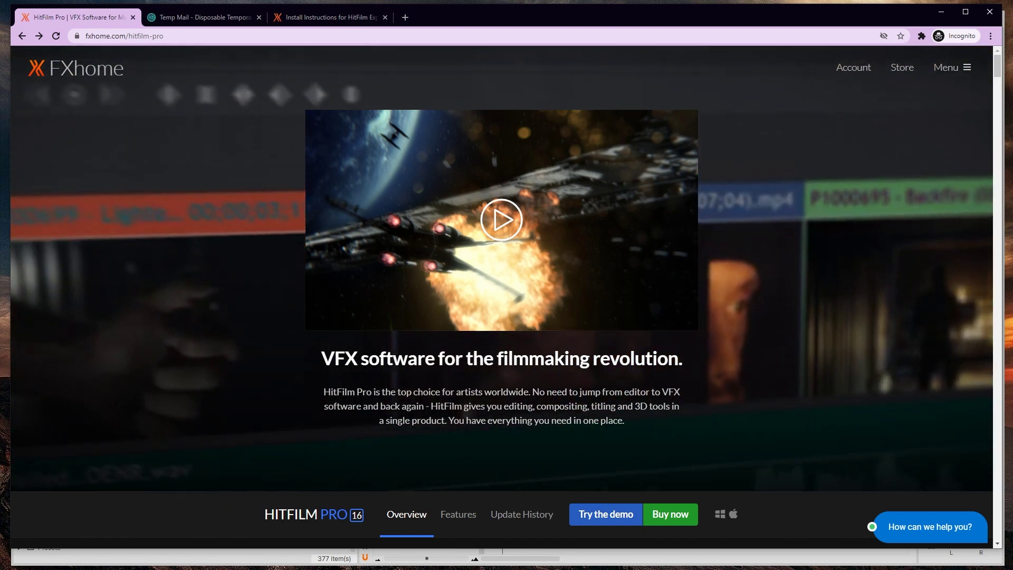
- Back in HitFilm, move the playhead to 00;00;00;25 and expand the Transitions and Video Clean-up effect folders
left_click(941, 13)
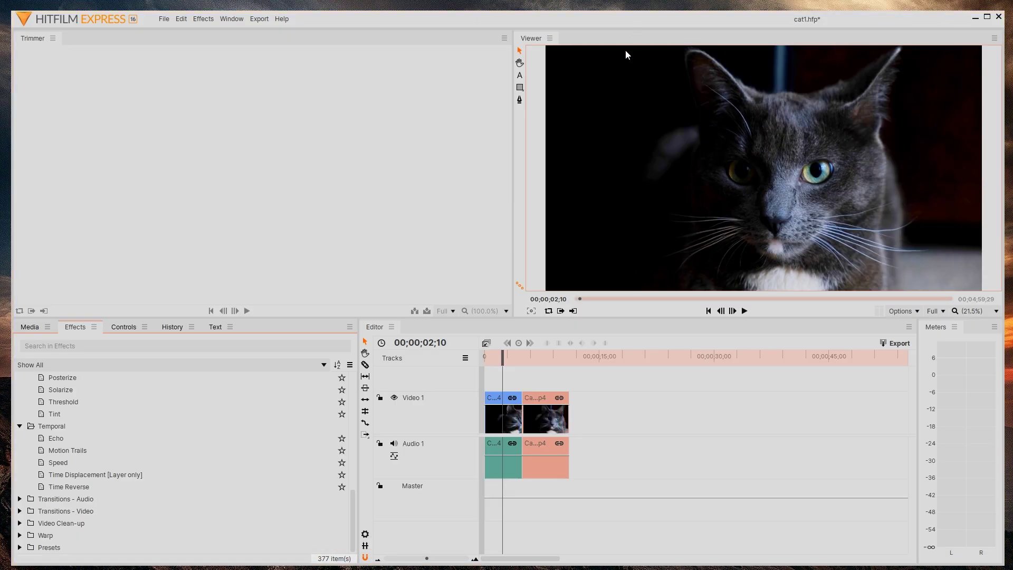
left_click(491, 357)
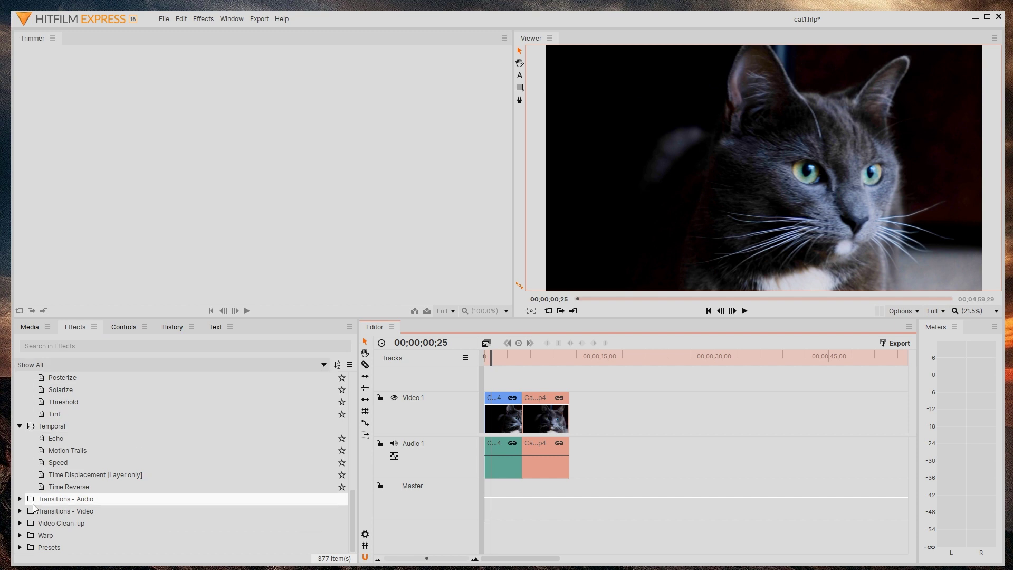
left_click(19, 498)
scroll(21, 501, "down", 1)
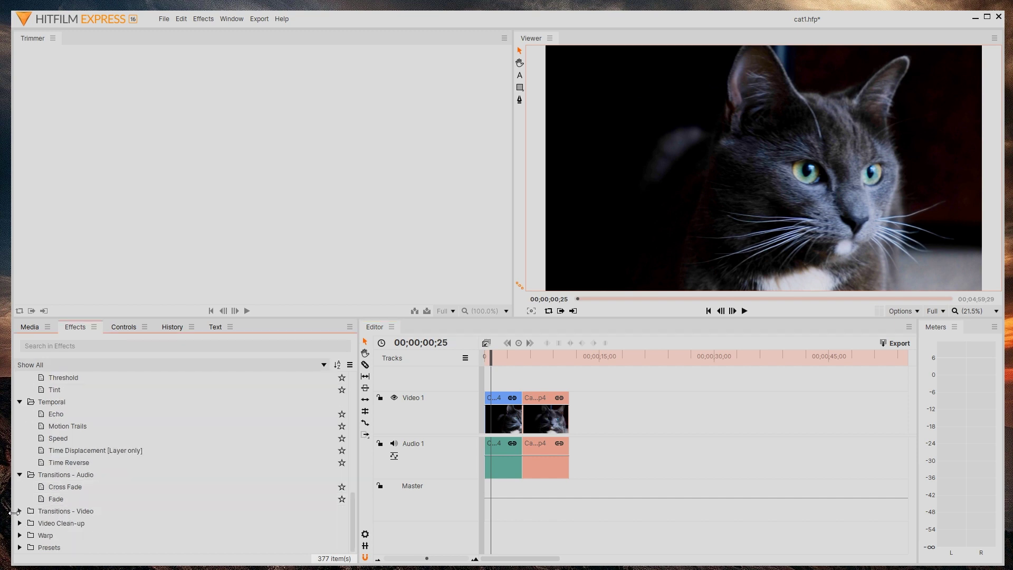
left_click(20, 511)
scroll(41, 501, "down", 2)
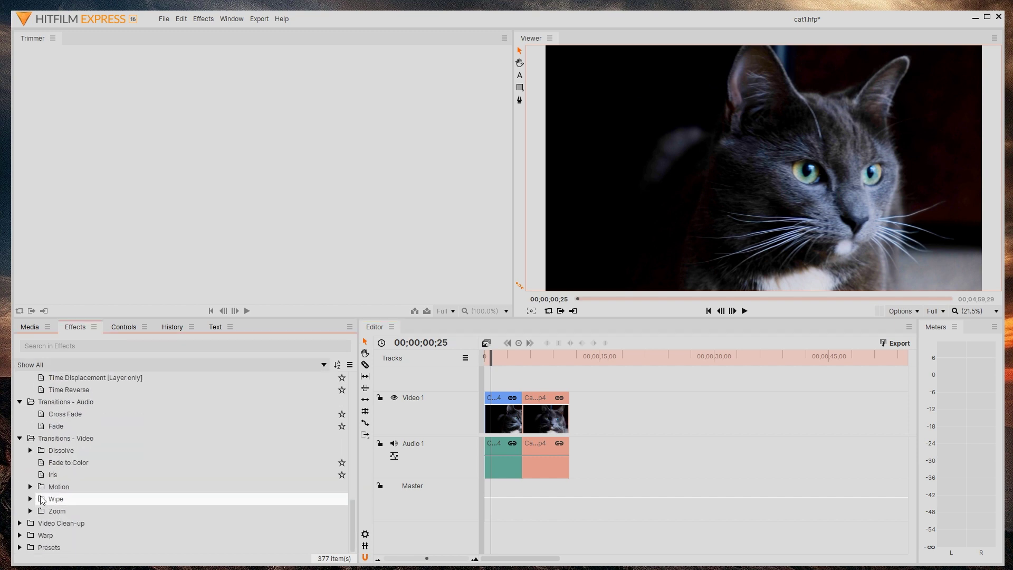
left_click(20, 523)
scroll(21, 525, "down", 3)
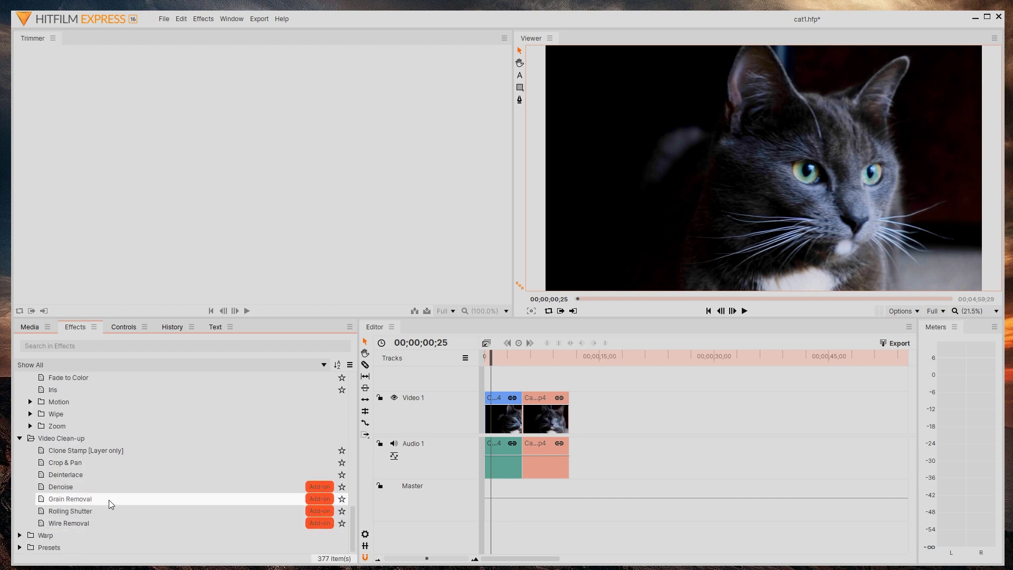
- Expand the Warp and Presets effect folders, then widen the viewer panel
left_click(19, 535)
scroll(72, 507, "down", 3)
left_click(20, 546)
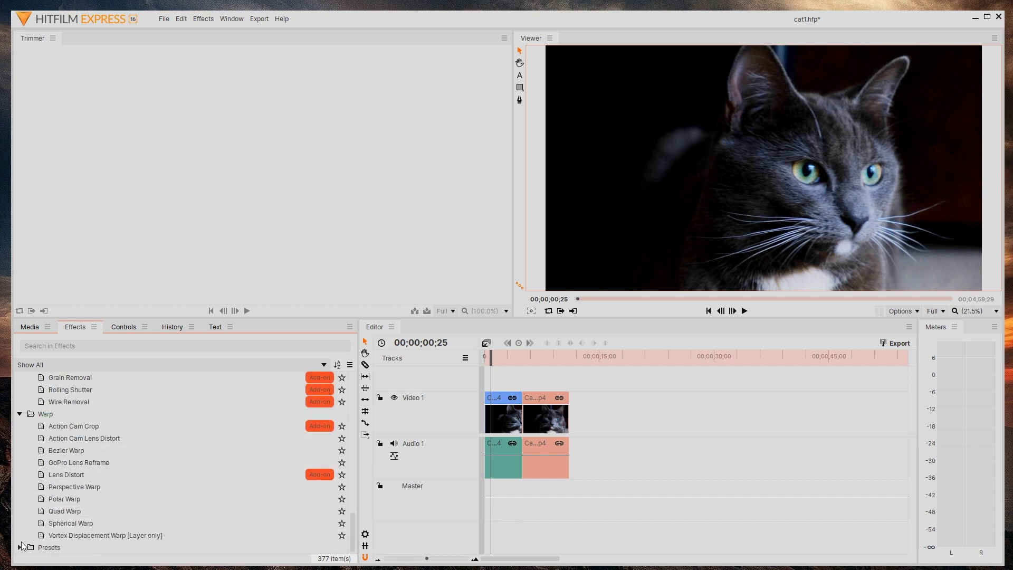
scroll(227, 416, "down", 1)
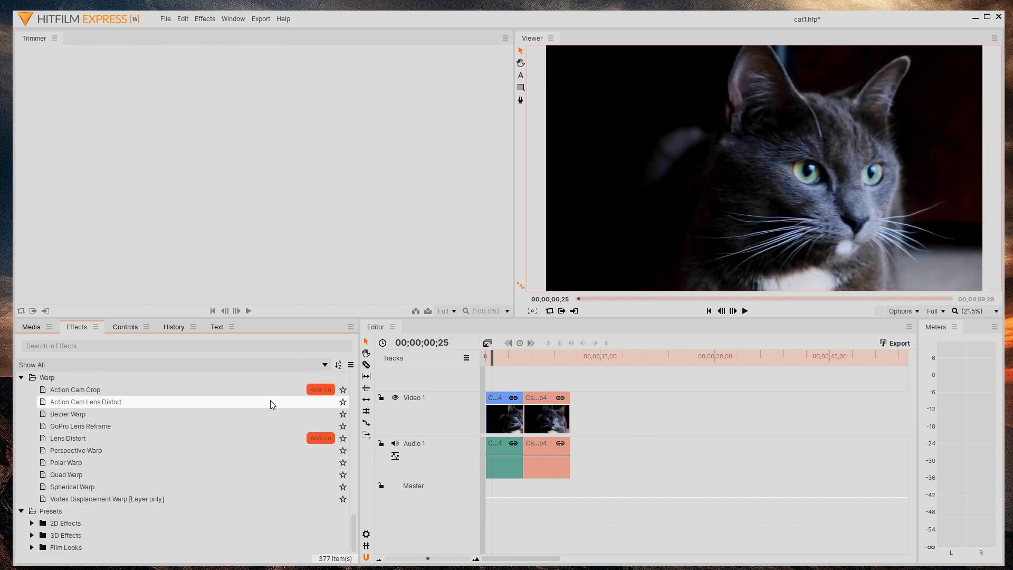
scroll(270, 400, "up", 5)
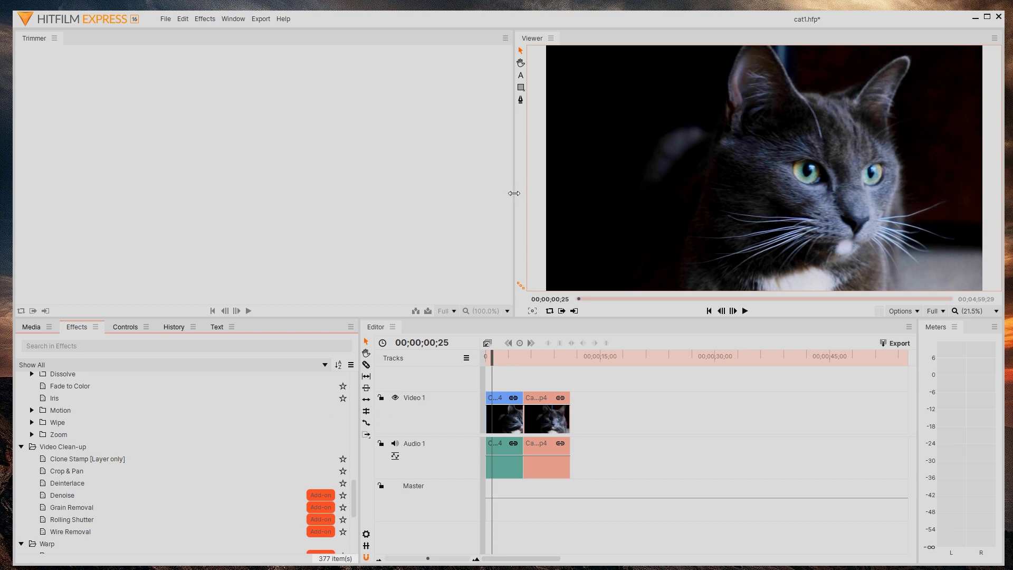
left_click_drag(514, 193, 360, 185)
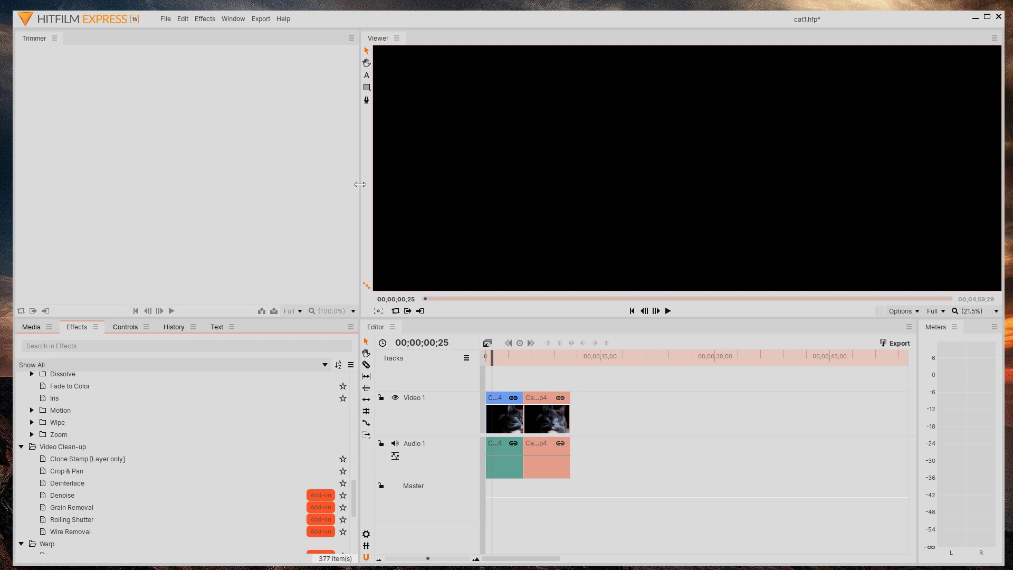